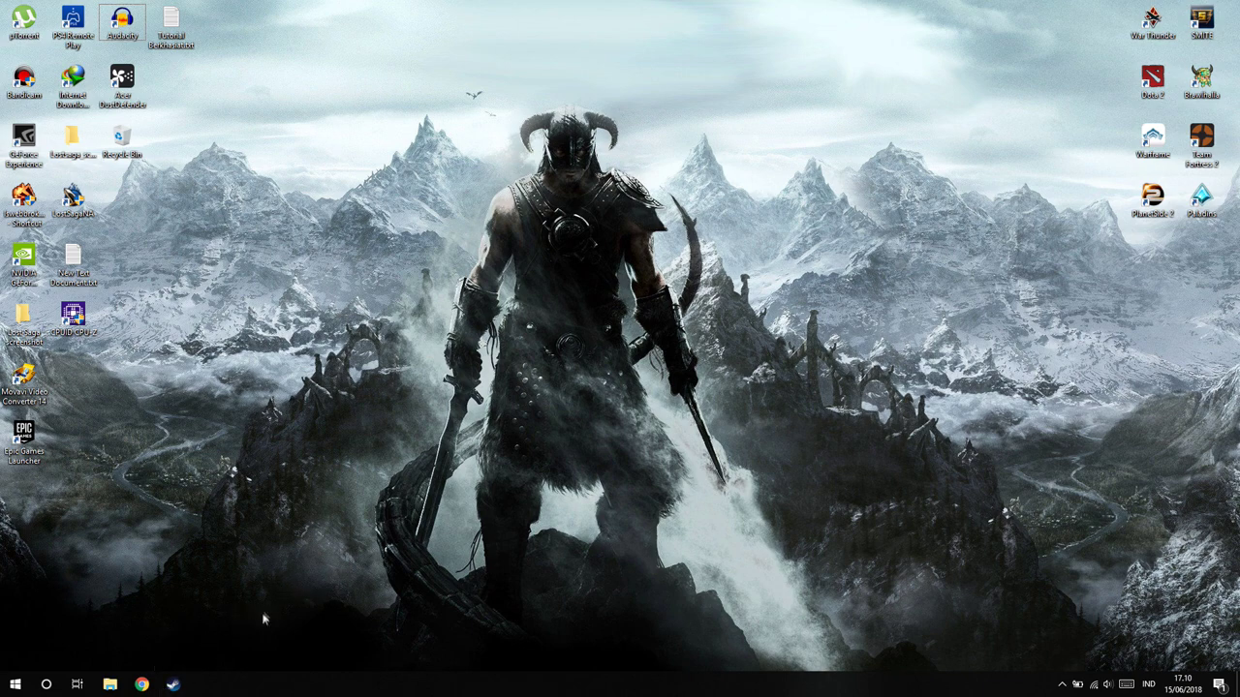
Search 'z8games' in Chrome and open the official Z8Games site
click(423, 389)
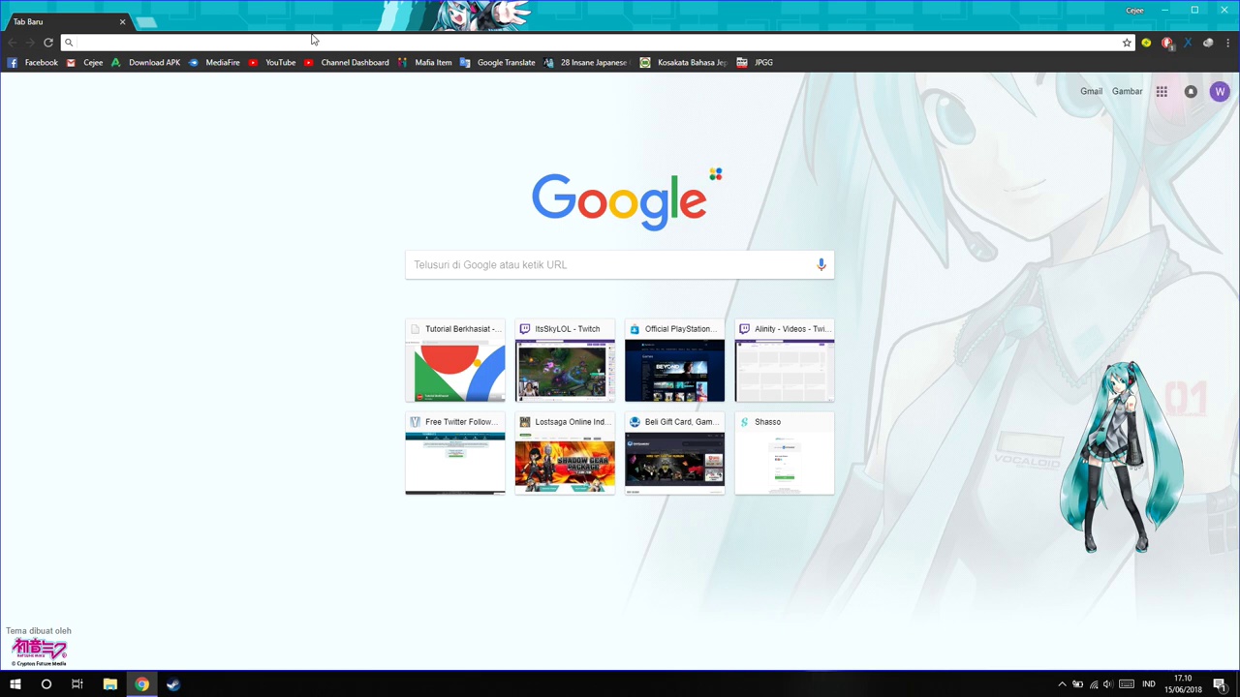
text(z8)
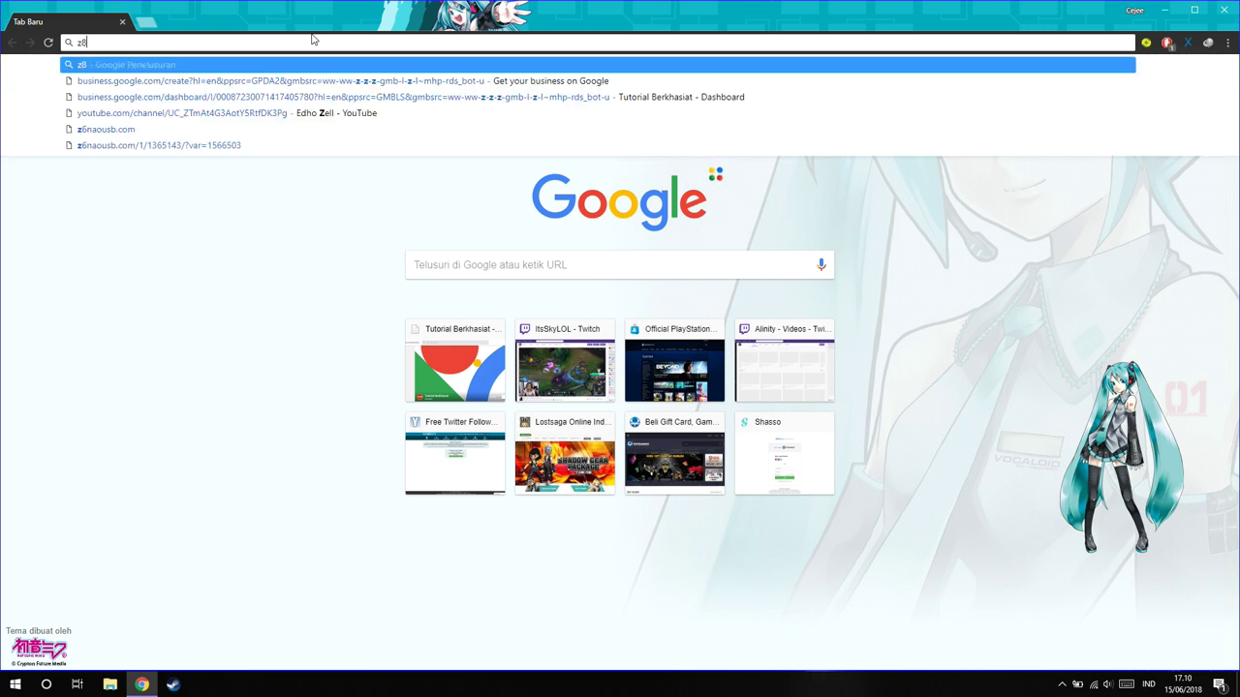
text(games)
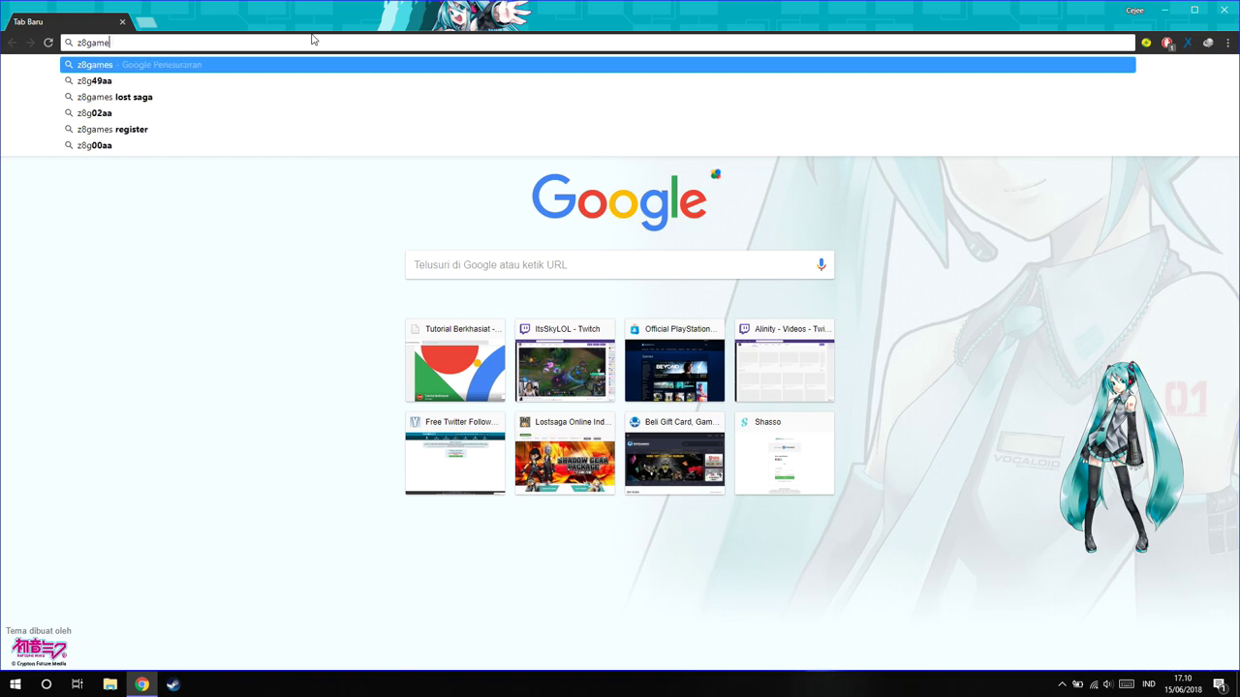
key(Return)
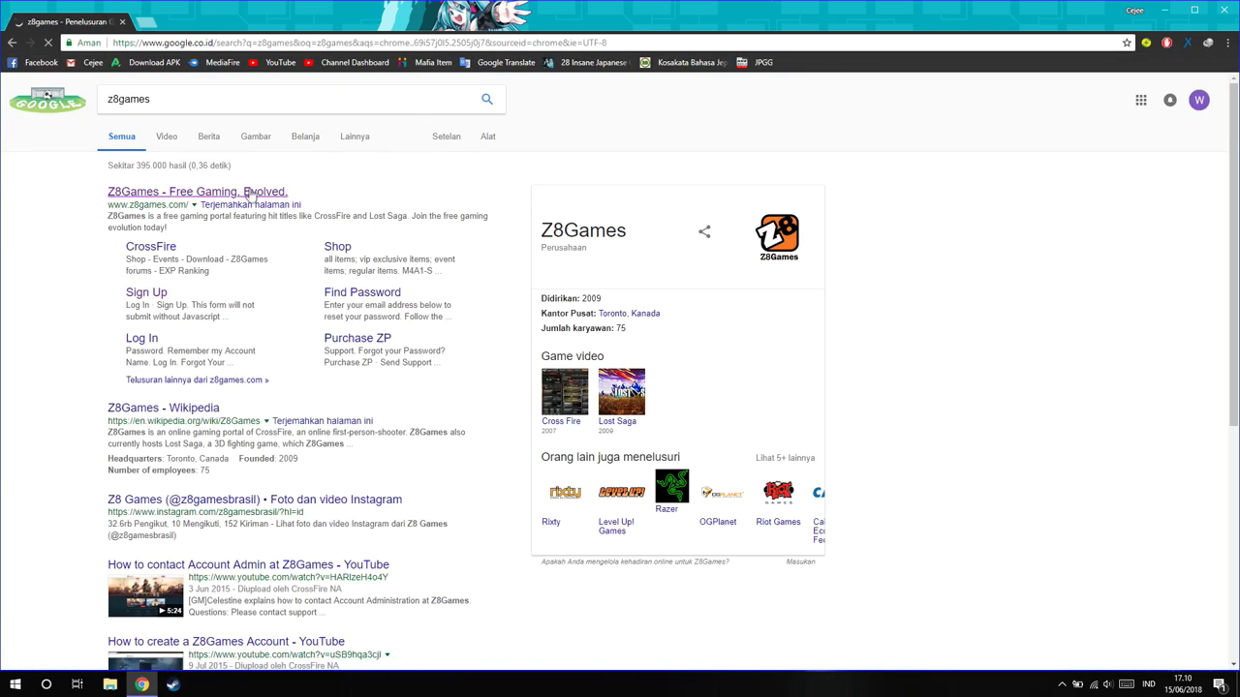
click(248, 193)
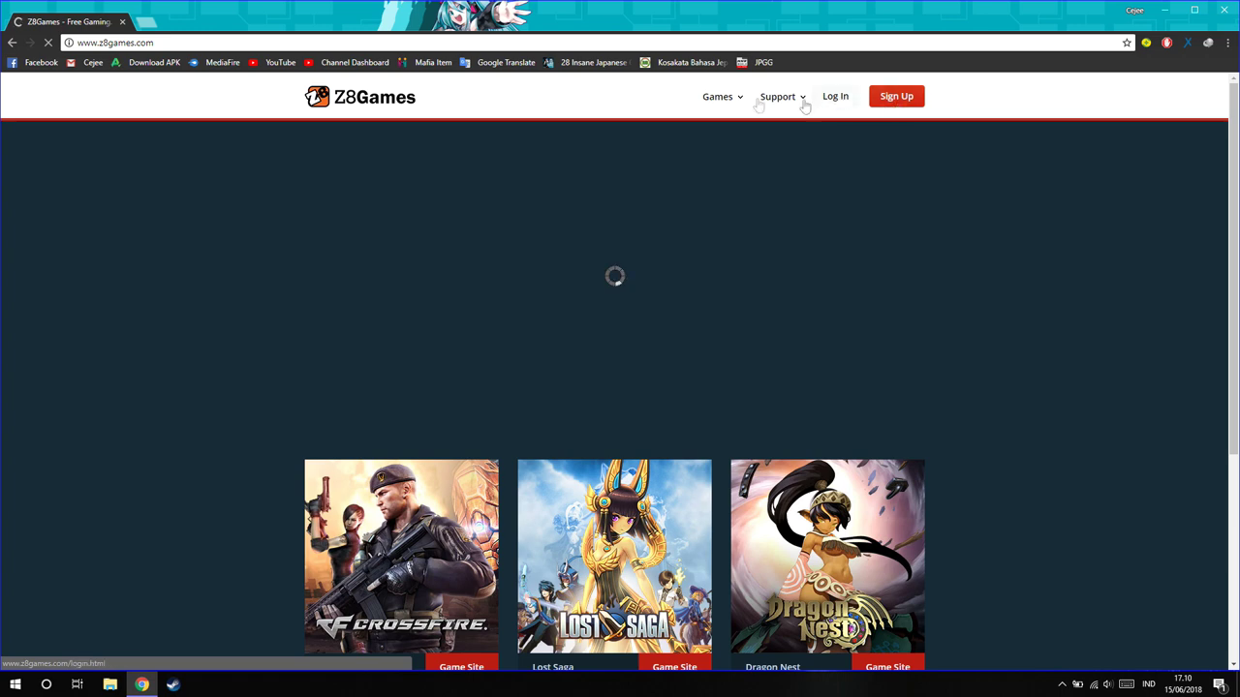
scroll(892, 324, down, 3)
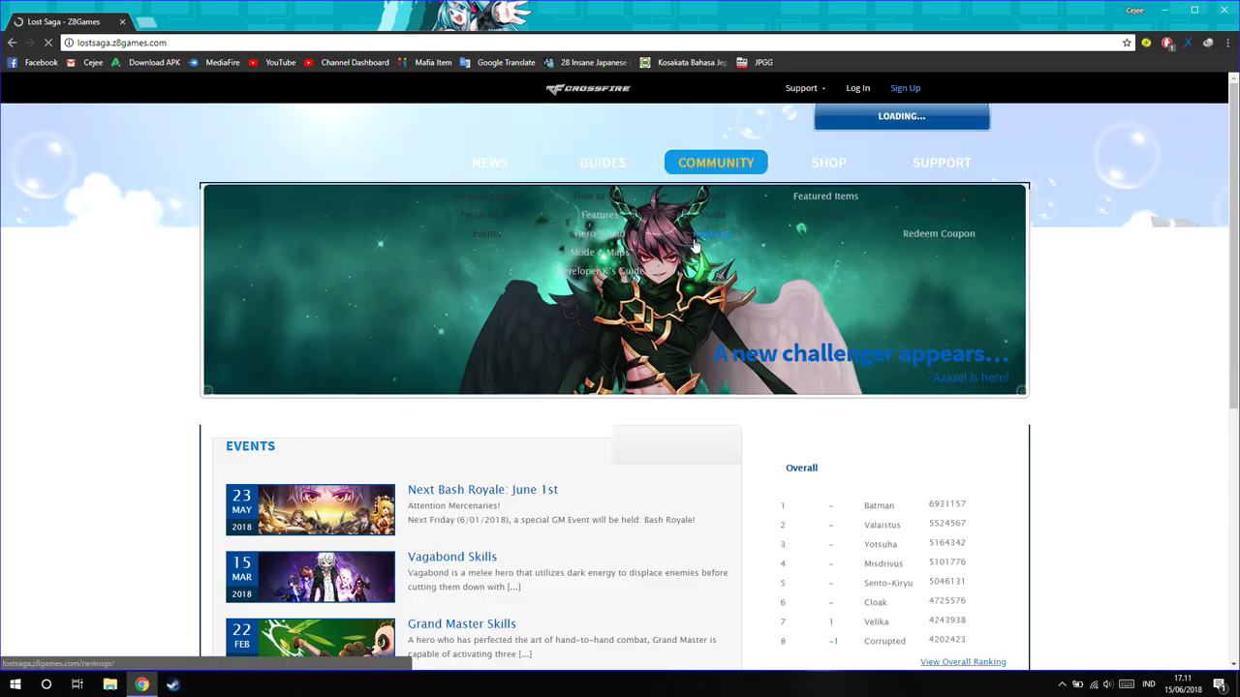
Scroll up and down through the Lost Saga home page to browse its content
mouse_move(744, 214)
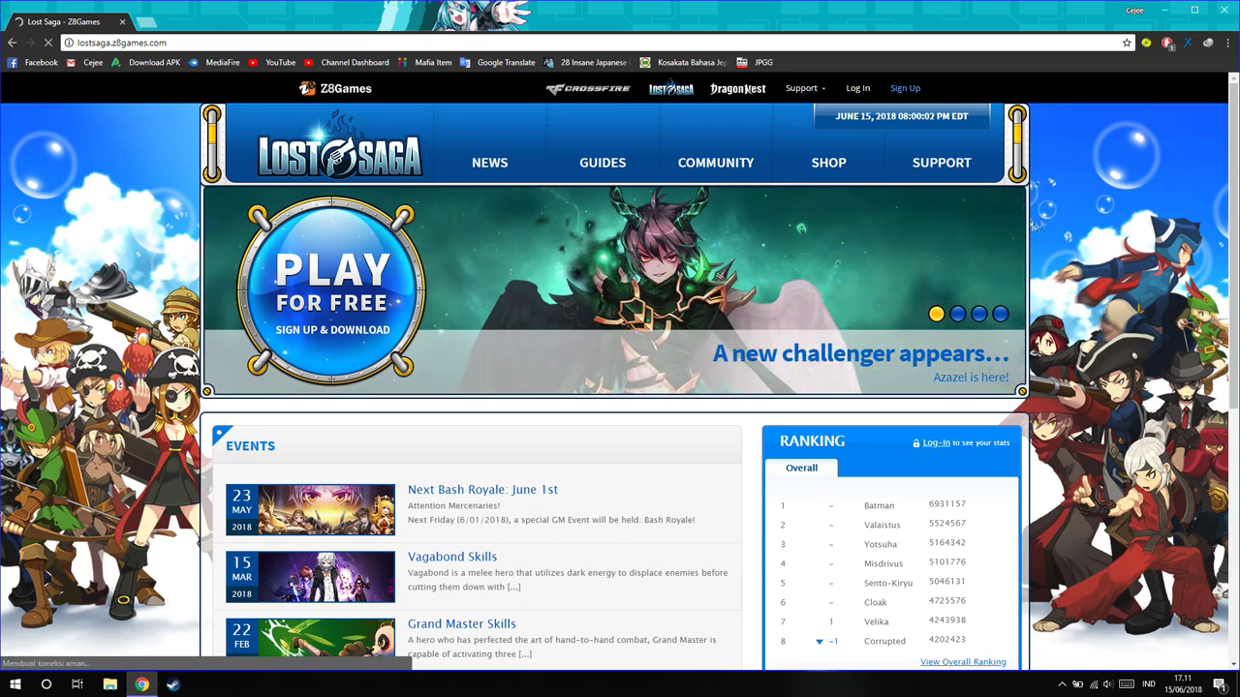
scroll(564, 289, down, 1)
scroll(572, 318, up, 2)
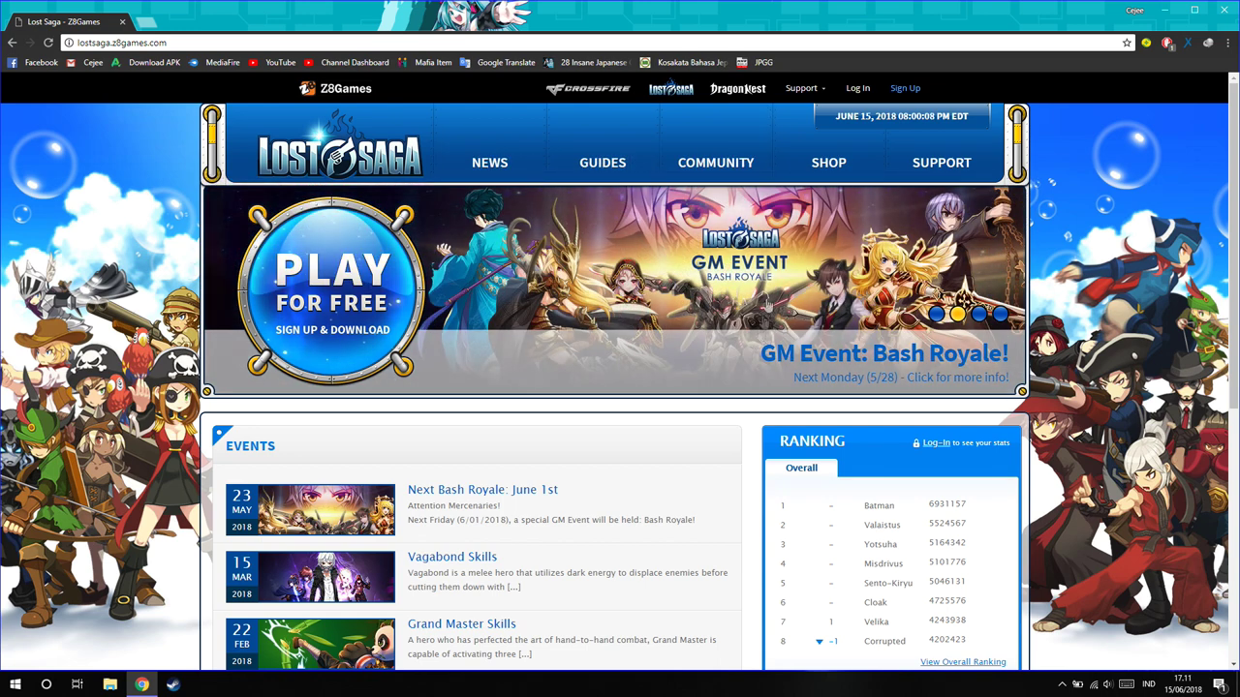
mouse_move(408, 291)
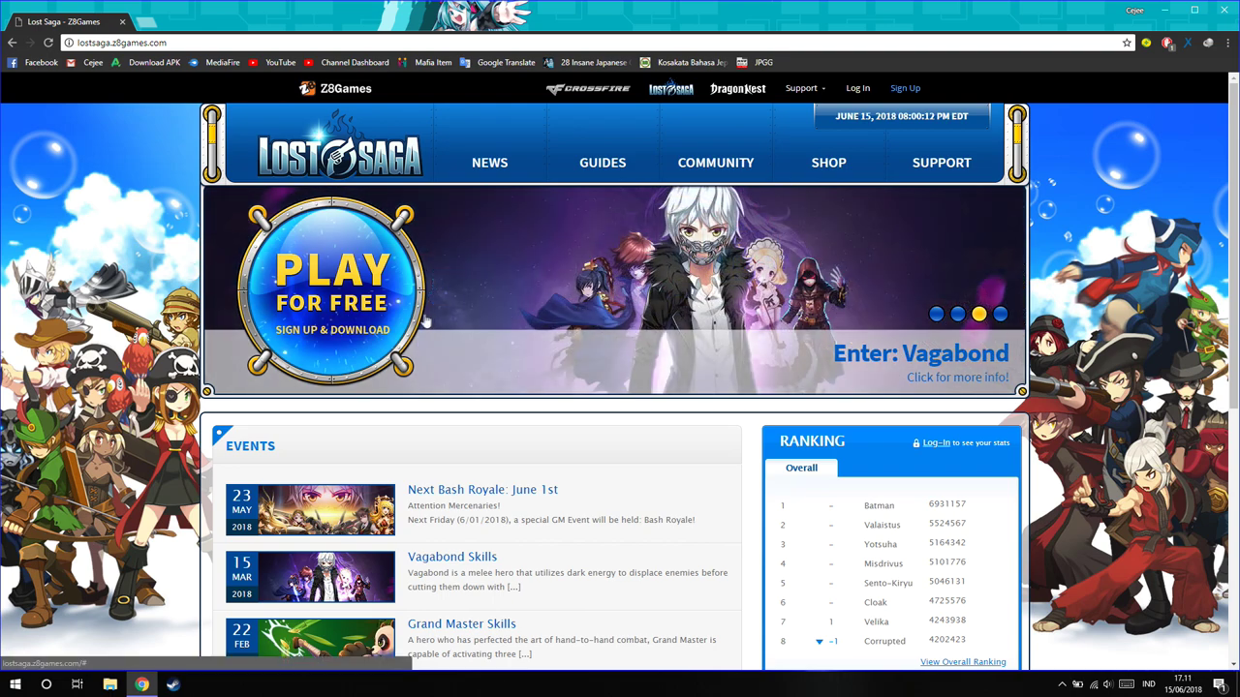
scroll(588, 356, down, 4)
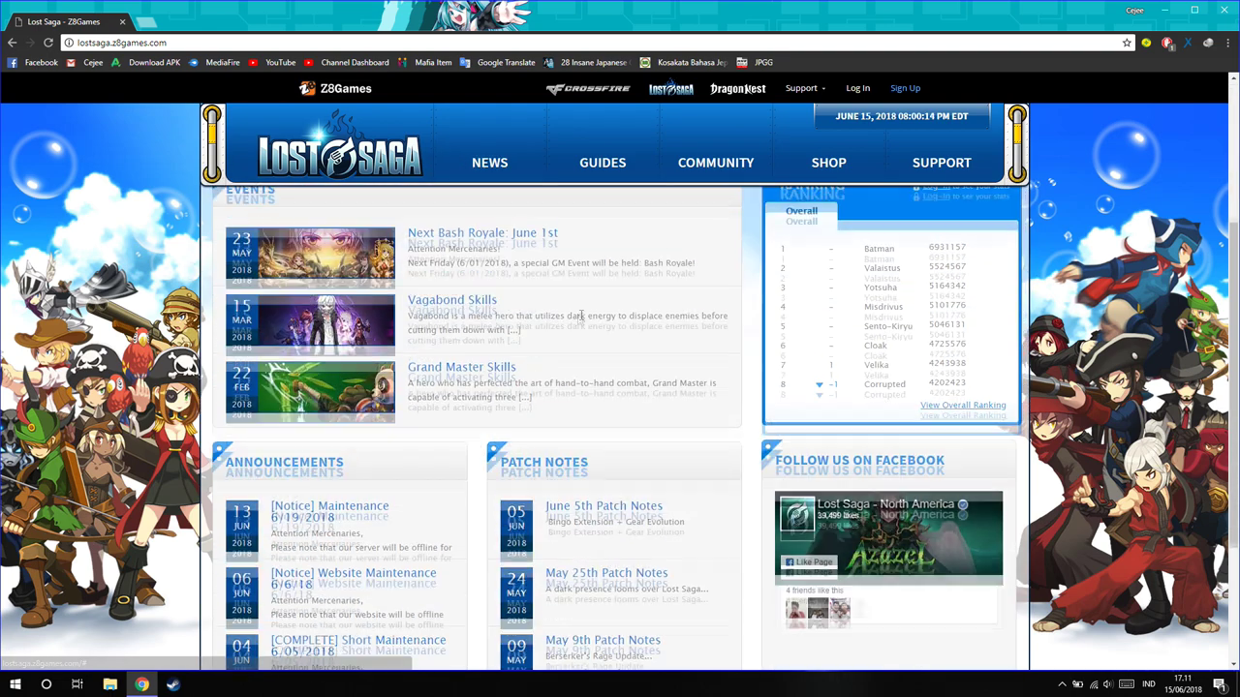
scroll(588, 356, up, 4)
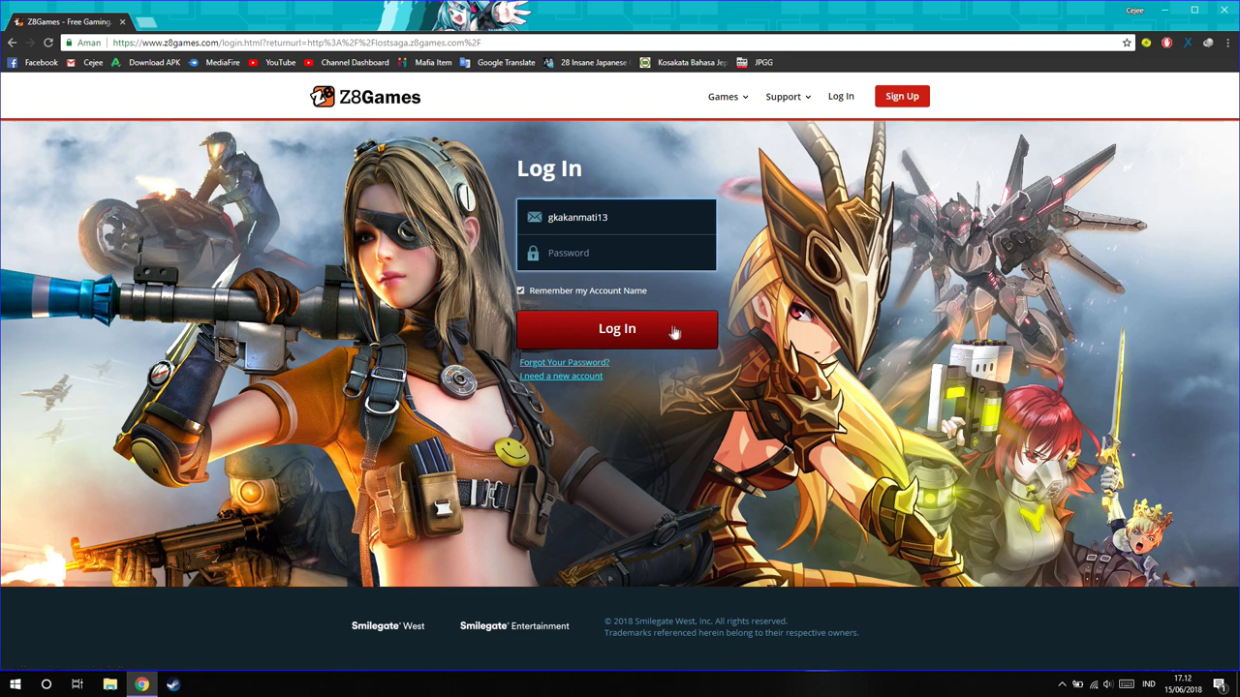
Sign in with the pasted account password, decline saving it, and go to Lost Saga's download page
click(620, 252)
key(ctrl+v)
key(Return)
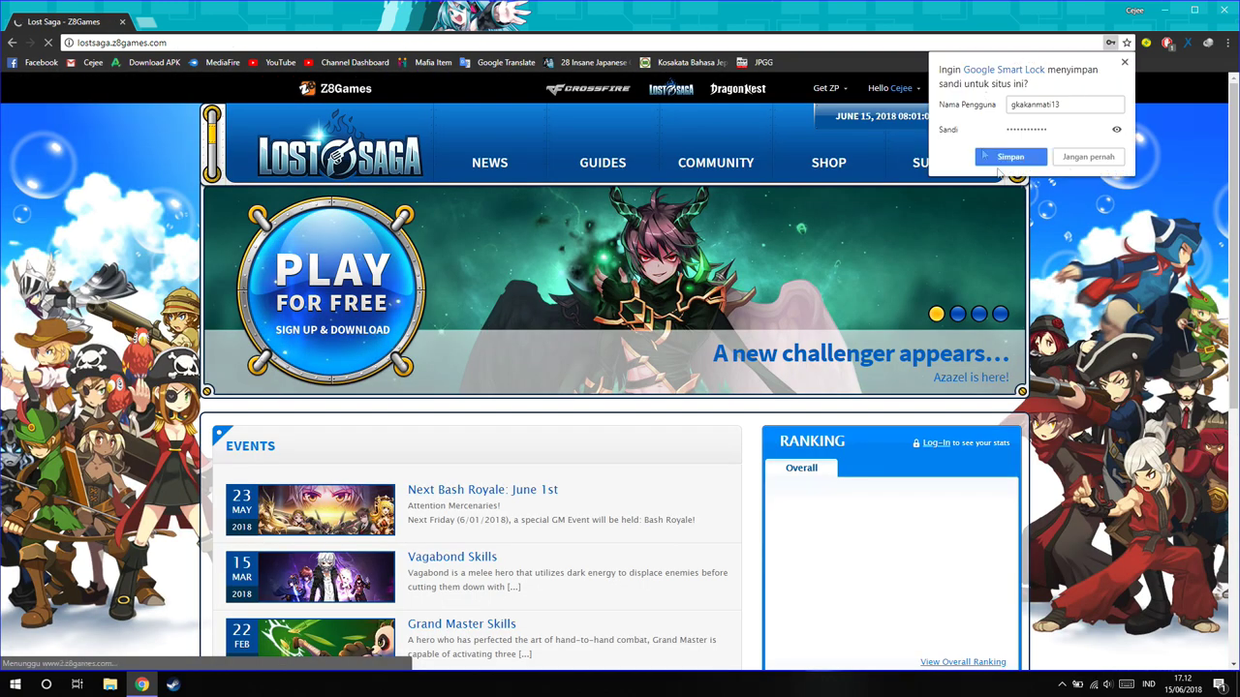
click(1108, 158)
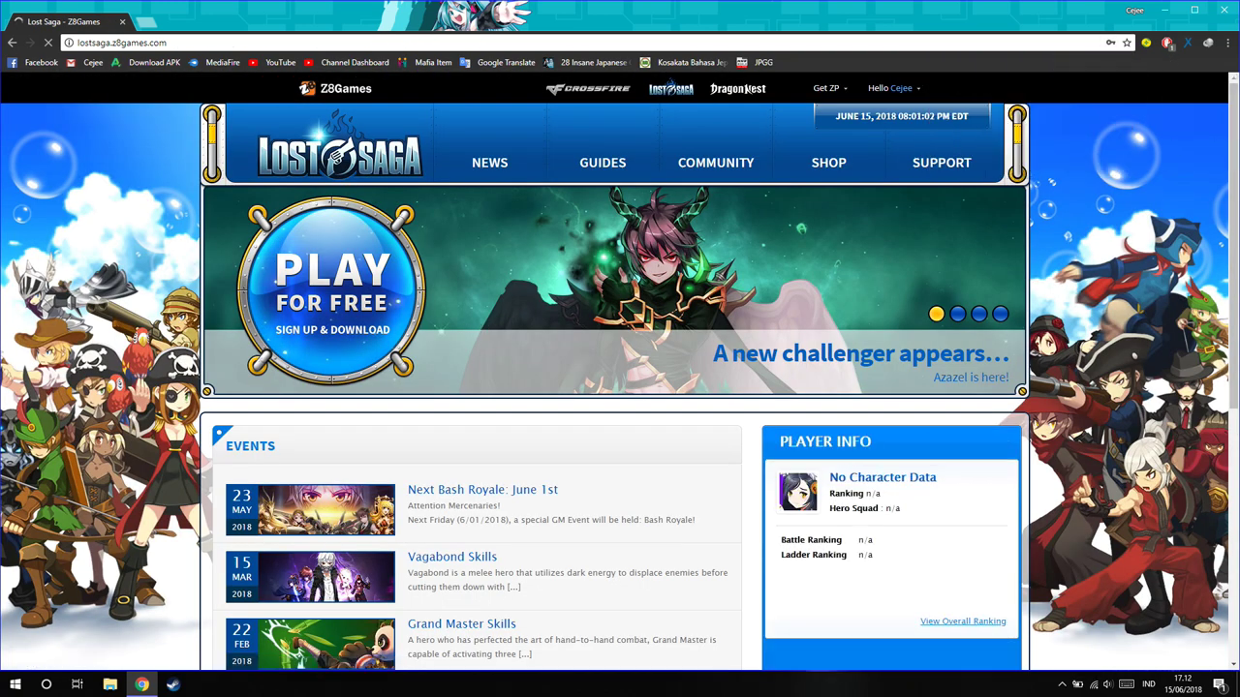
click(300, 315)
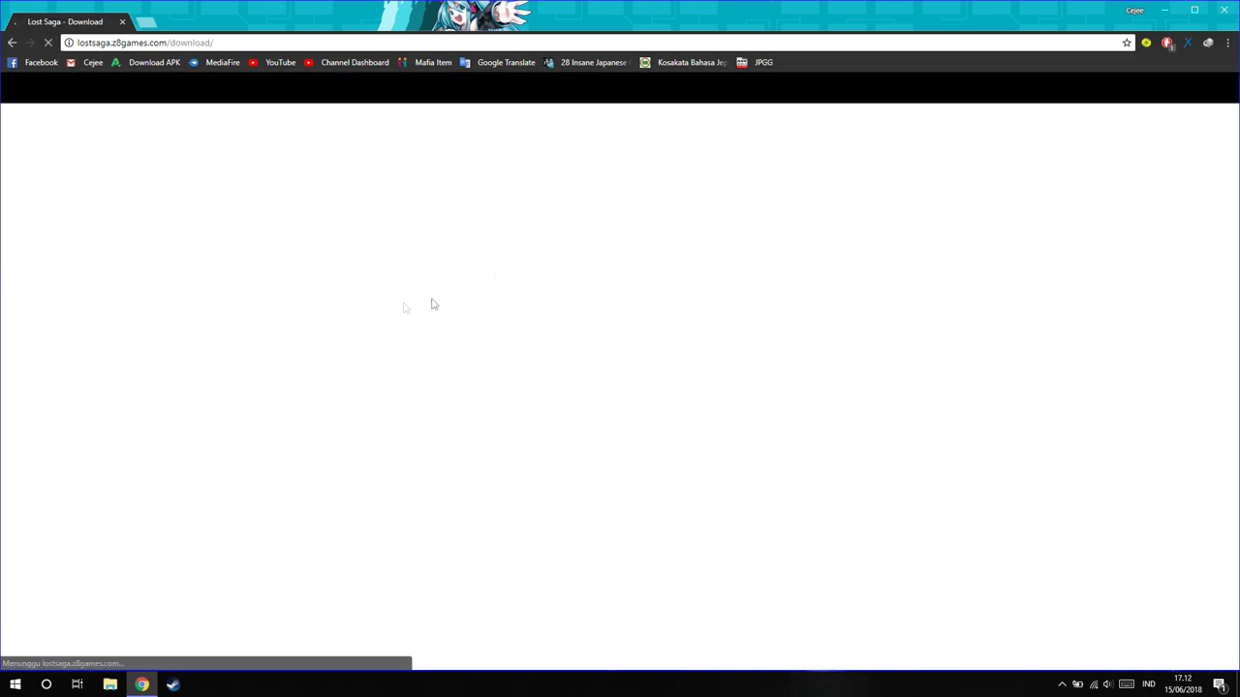
Download Lost_Saga_Downloader.exe via Download Game, confirming IDM's duplicate download link prompt with OK
scroll(930, 368, down, 2)
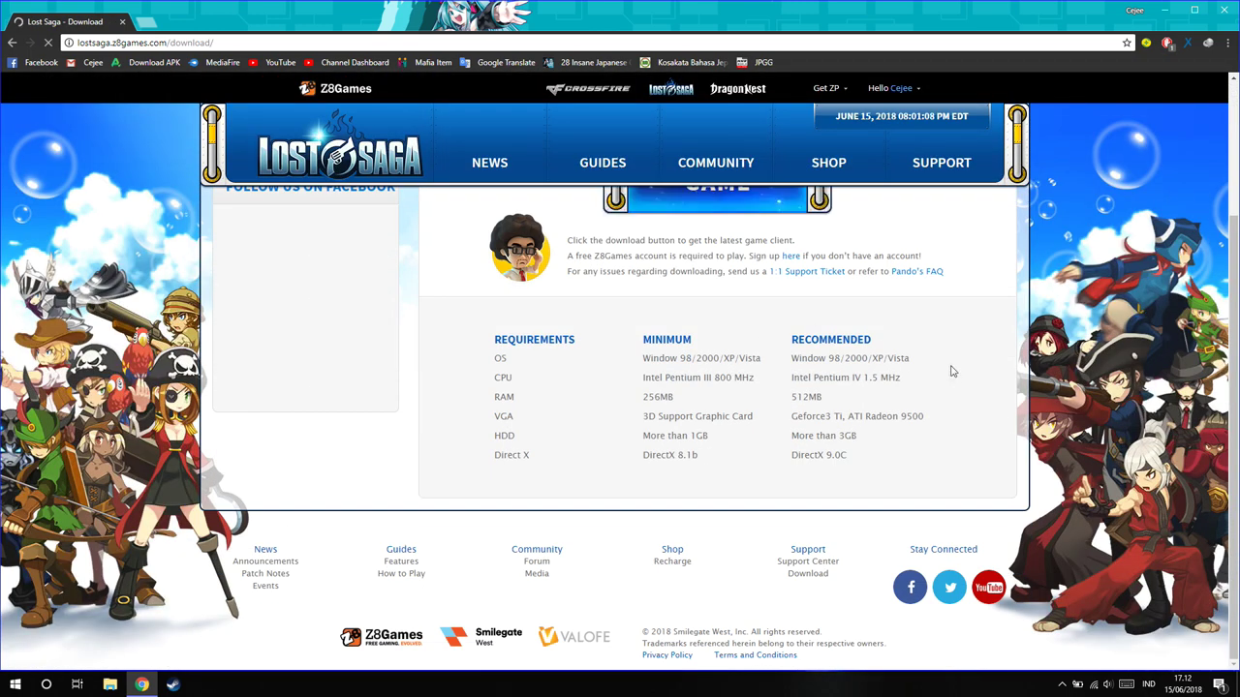
scroll(951, 371, up, 2)
scroll(463, 374, down, 2)
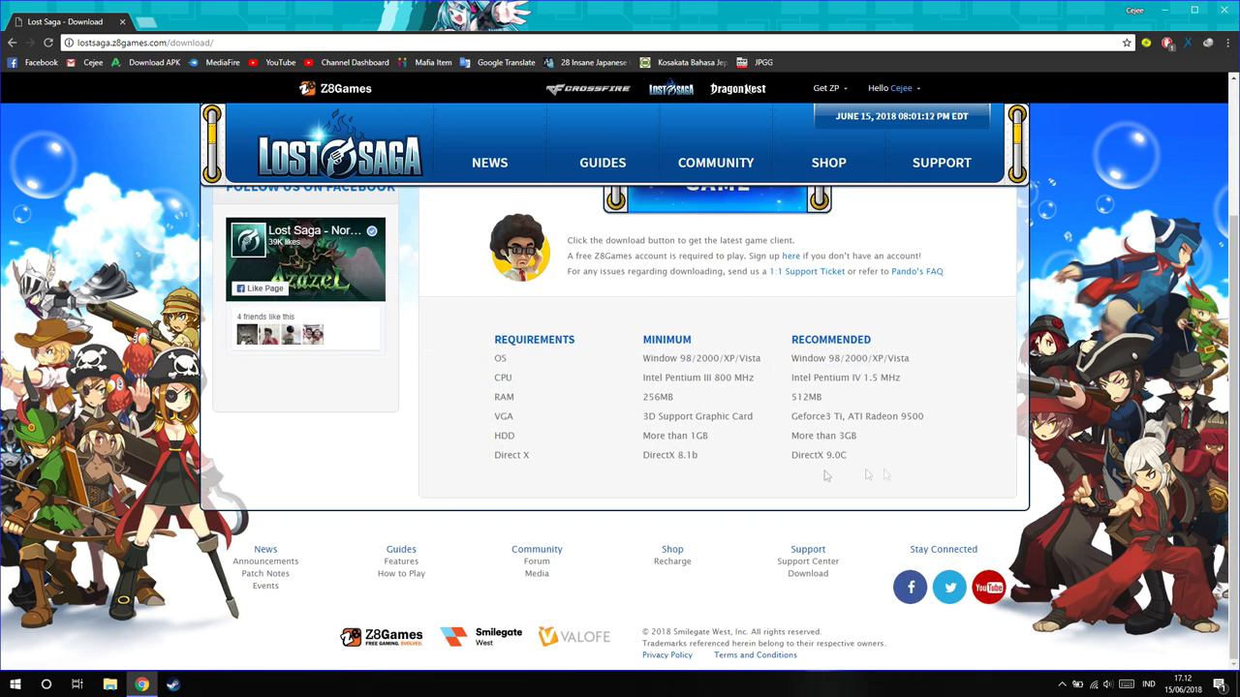
scroll(788, 479, up, 2)
click(656, 337)
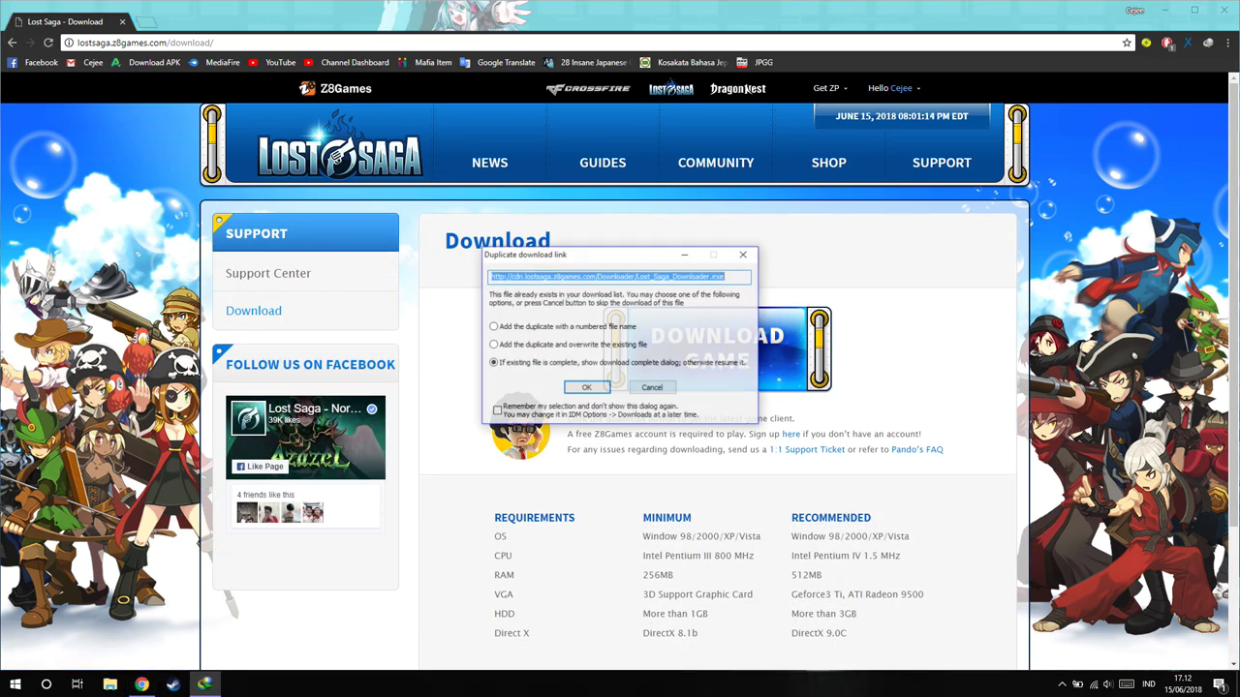
scroll(581, 421, down, 3)
scroll(614, 430, up, 2)
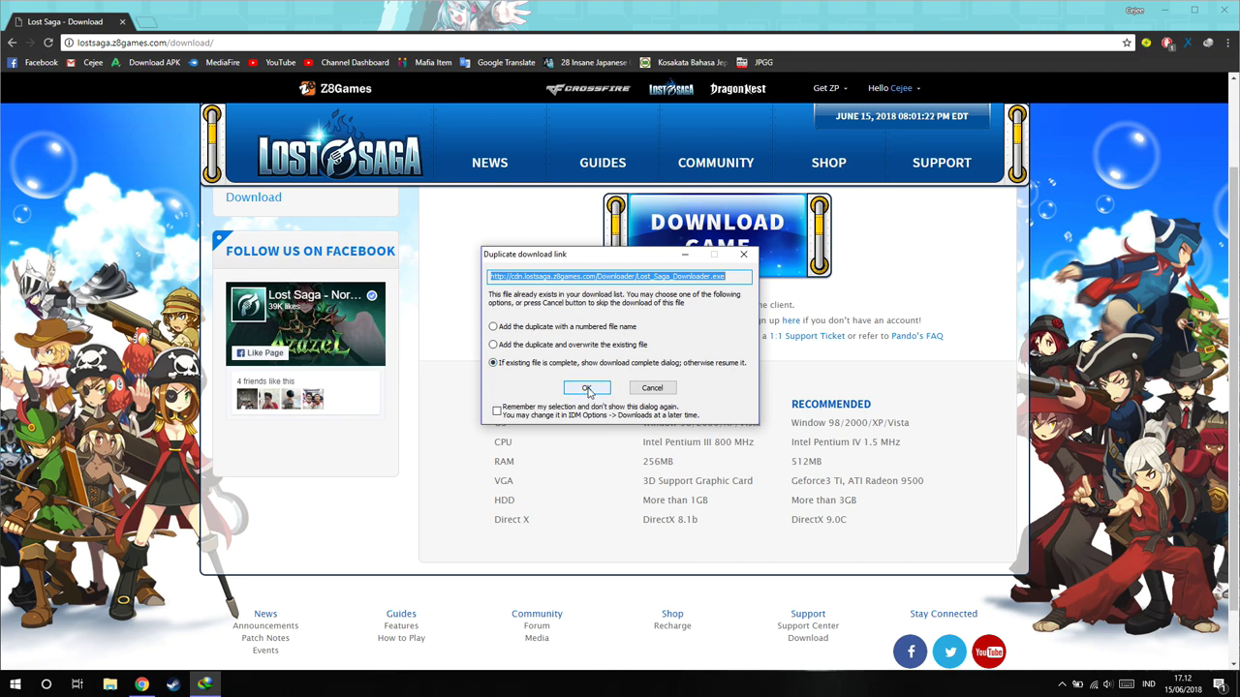
click(586, 388)
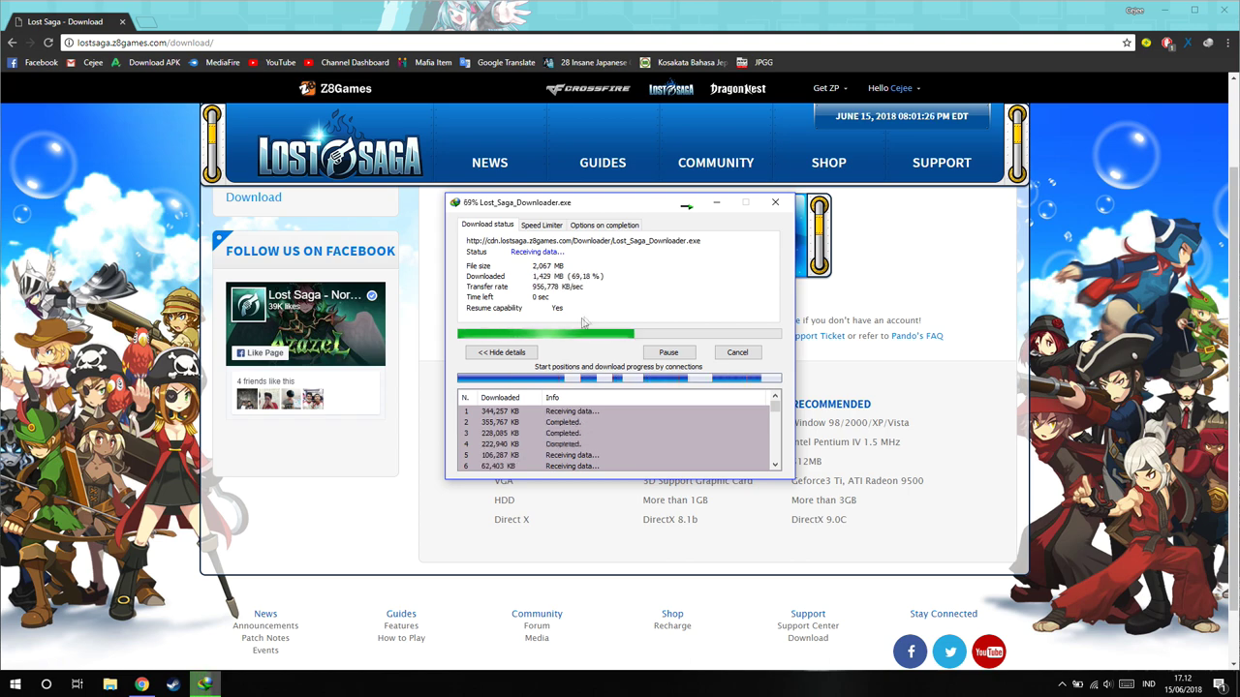
Open File Explorer and select Lost_Saga_Downloader.exe in the Downloads\Programs folder
click(110, 685)
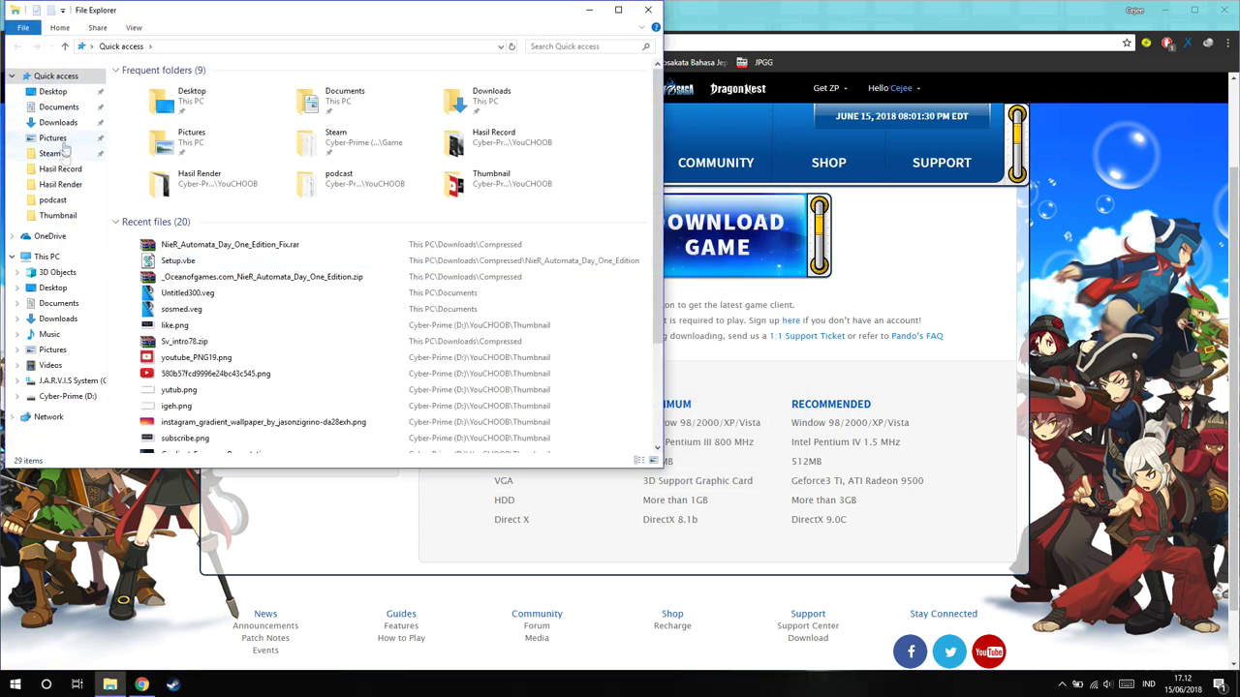
click(58, 122)
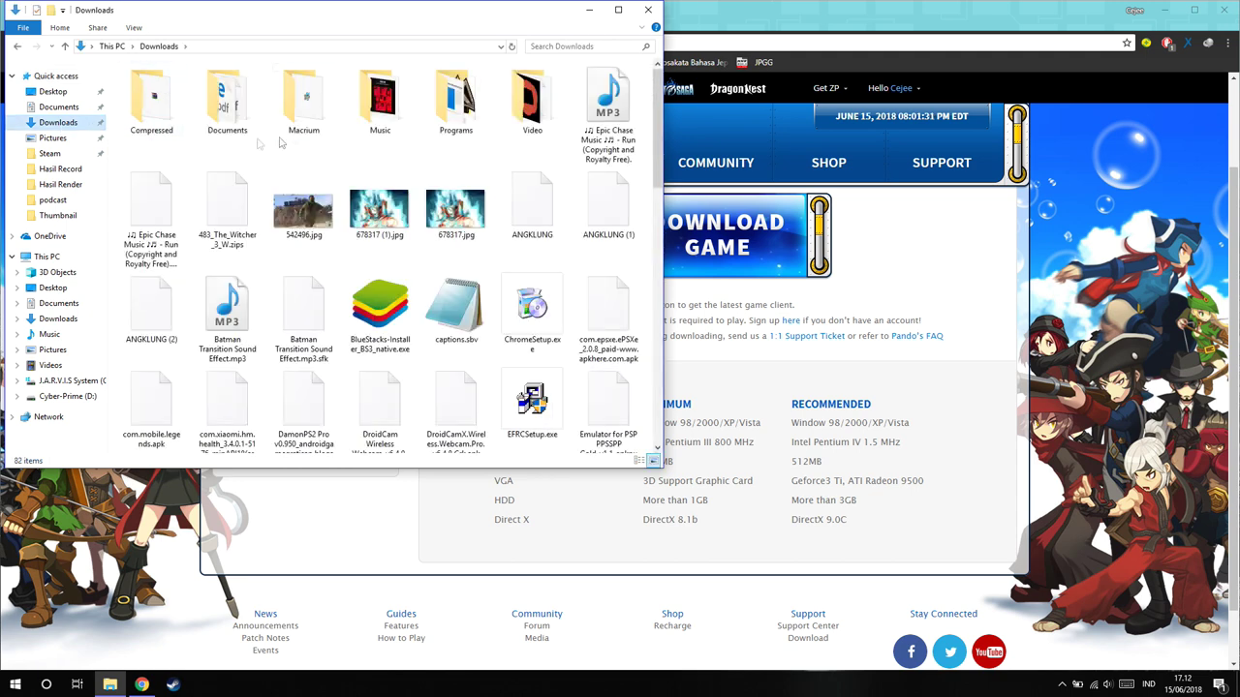
double_click(455, 97)
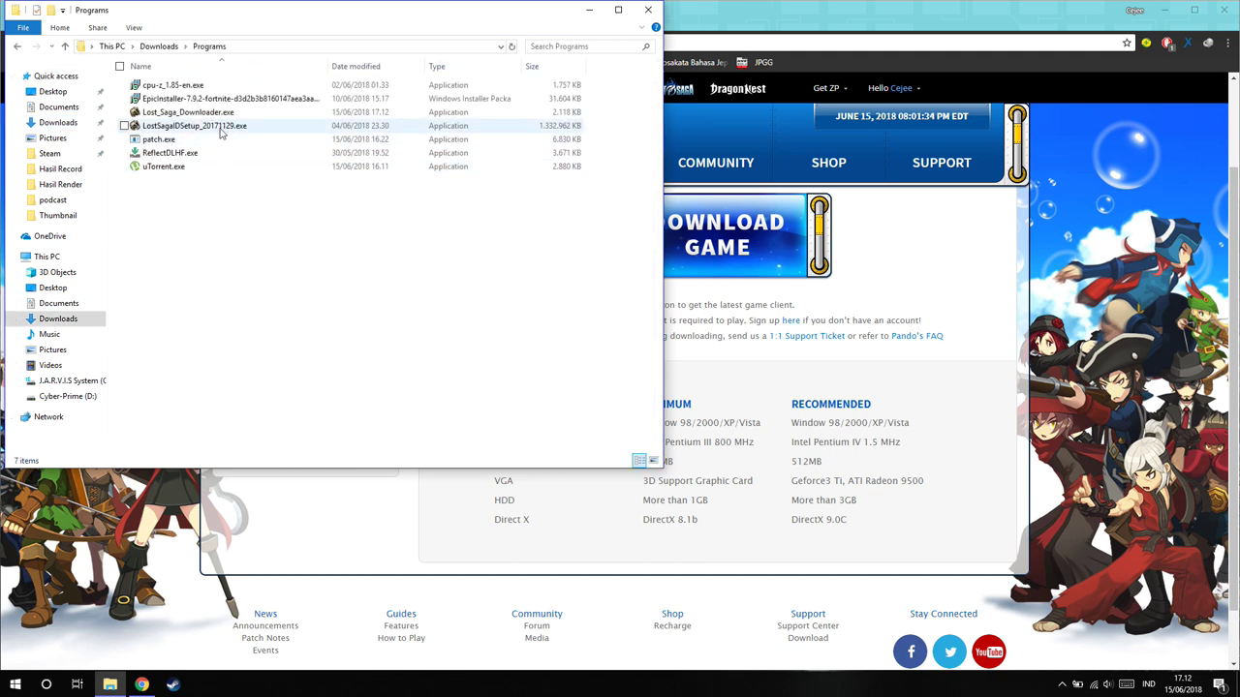
click(219, 114)
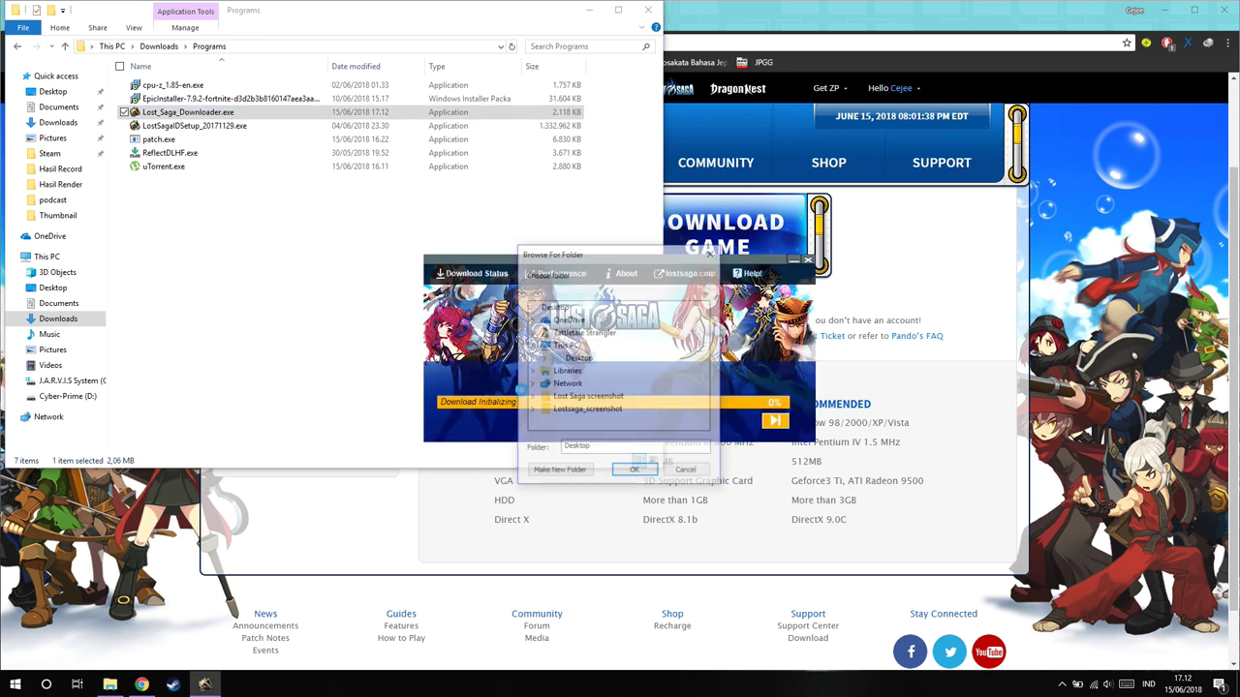
Browse Cyber-Prime (D:) for an install folder, then cancel, close the downloader, and return to D:\Game
scroll(599, 399, down, 2)
click(592, 371)
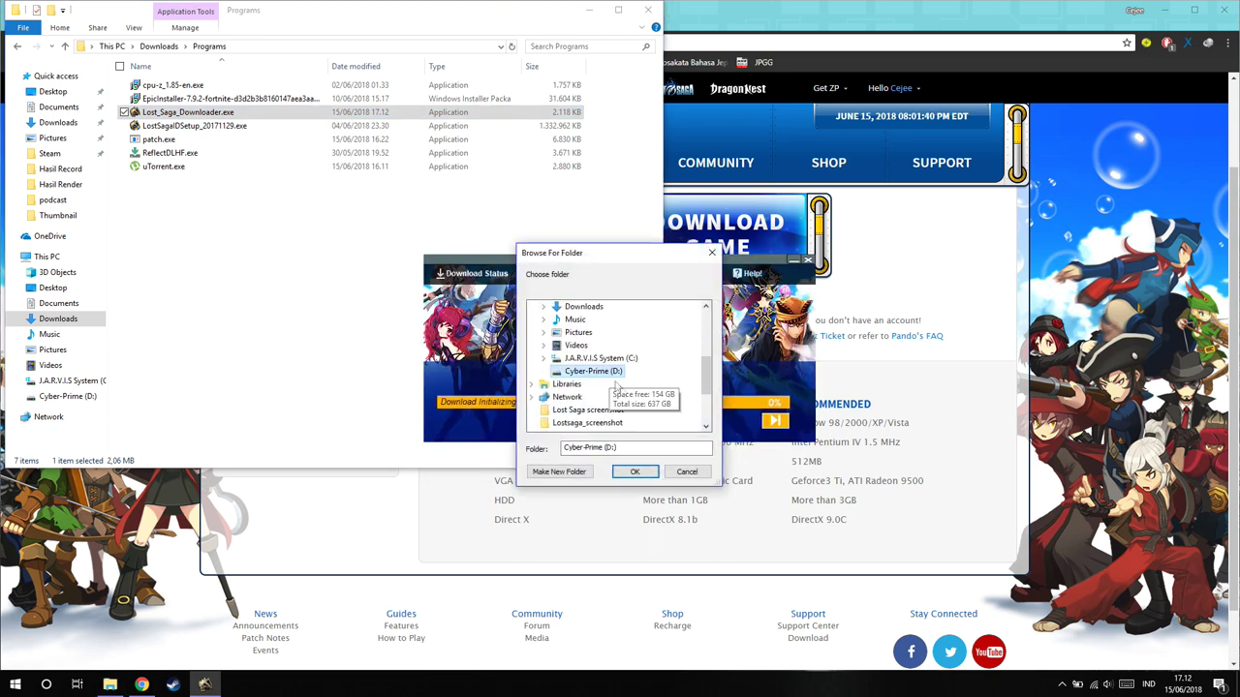
click(544, 371)
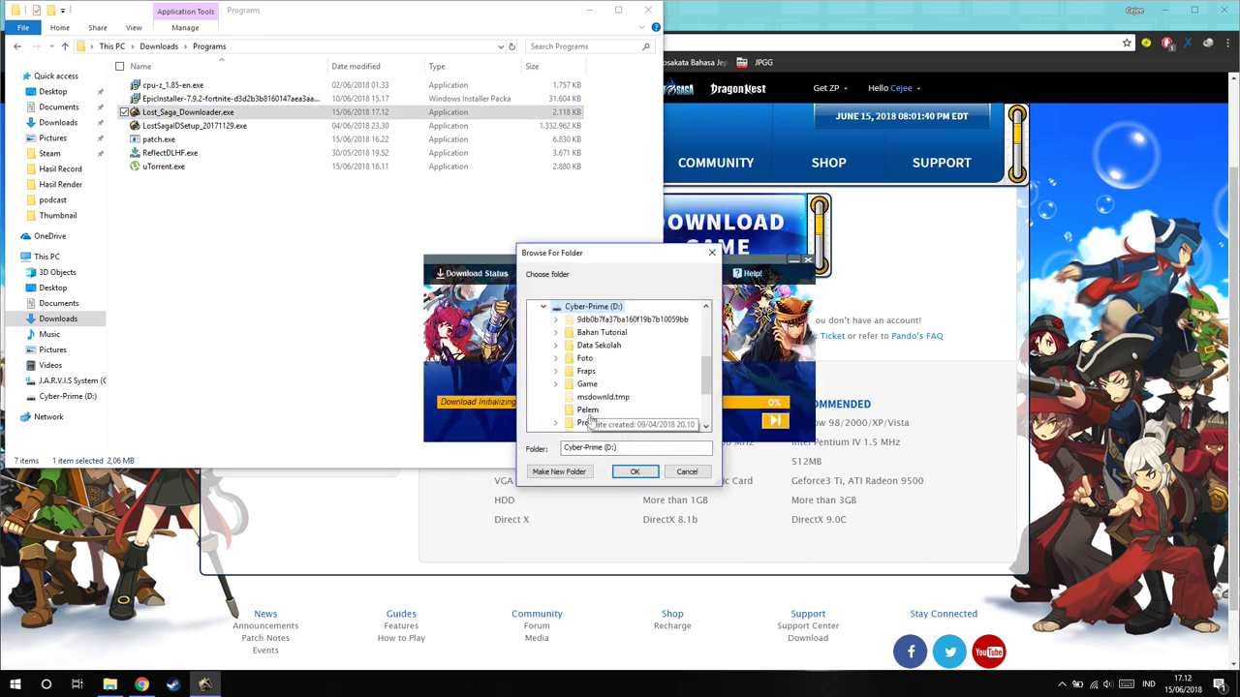
double_click(581, 347)
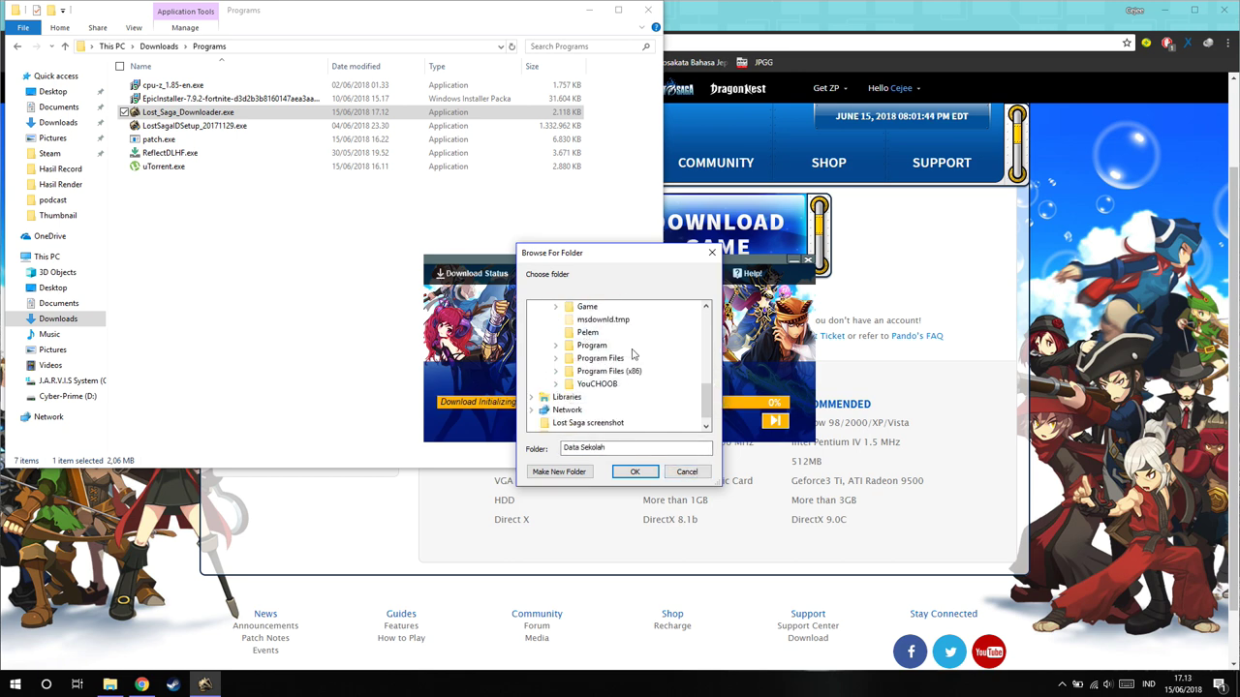
scroll(603, 387, up, 1)
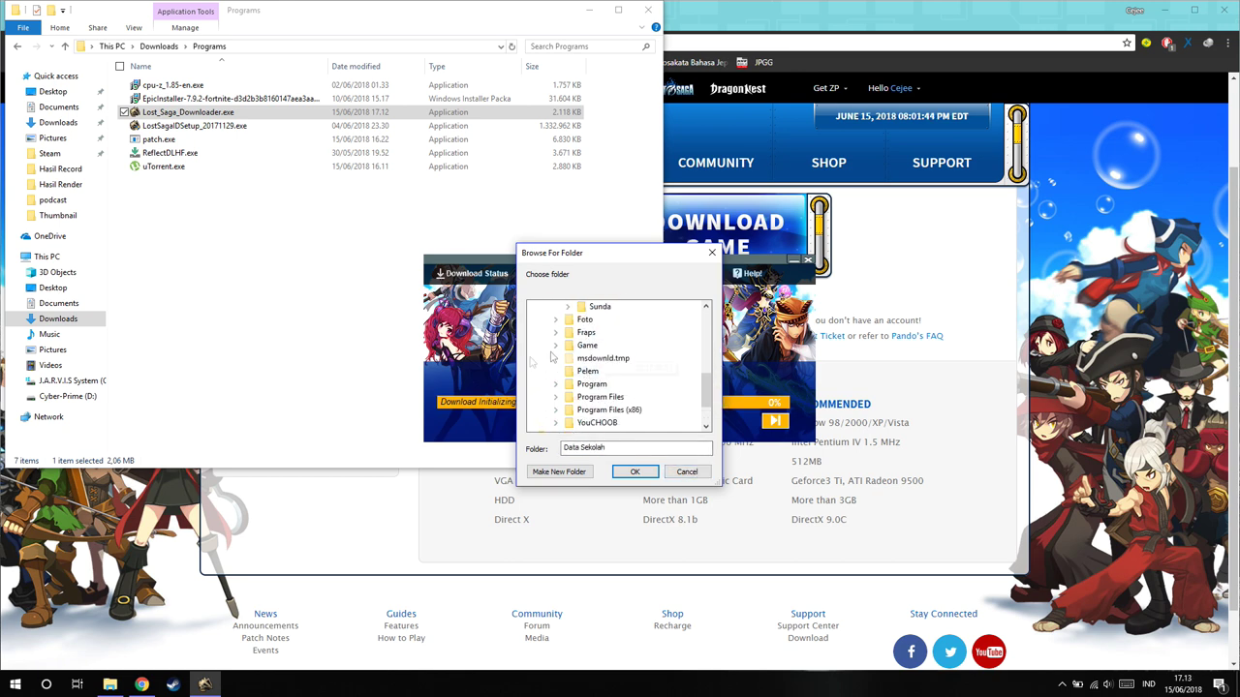
click(696, 476)
click(806, 261)
click(17, 48)
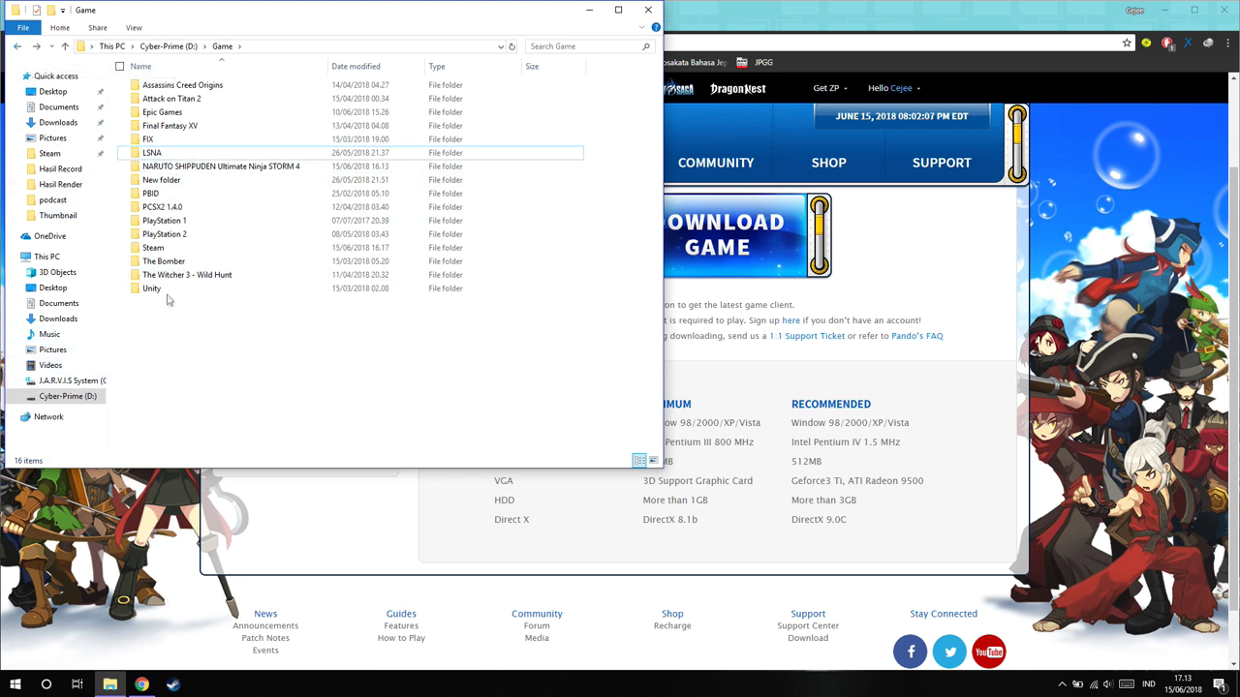
Look inside the LSNA folder, then navigate to C:\Program Files (x86)\Z8Games
double_click(166, 153)
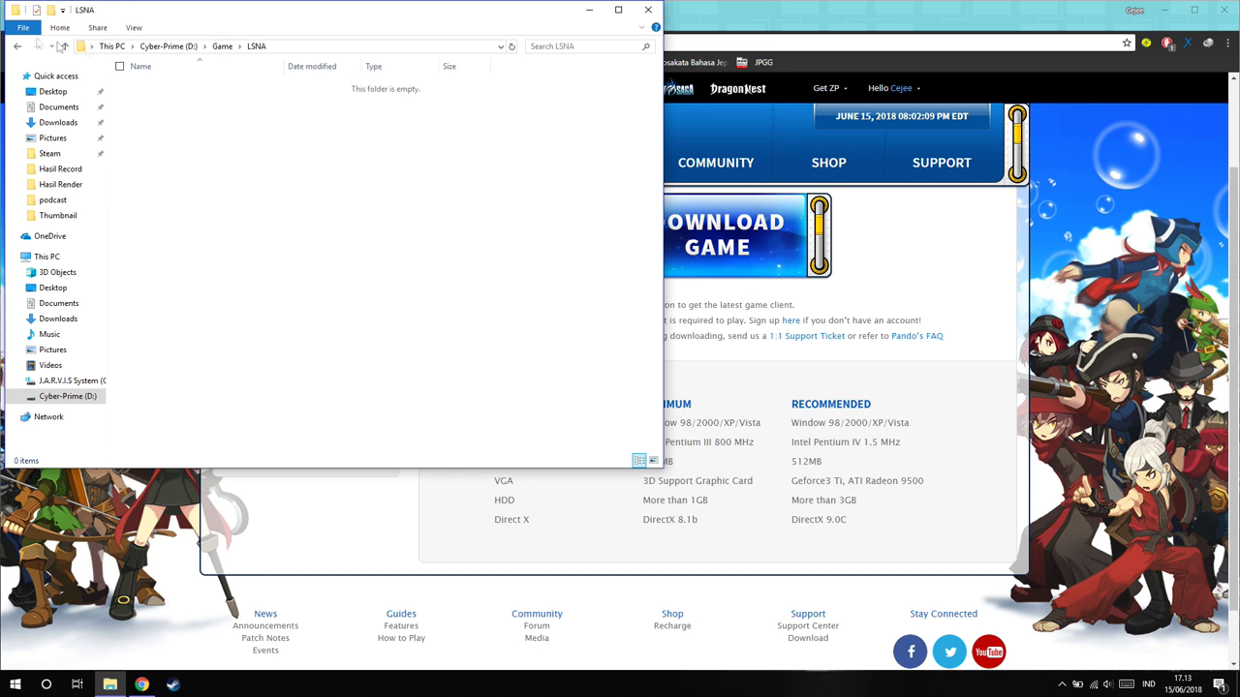
click(16, 46)
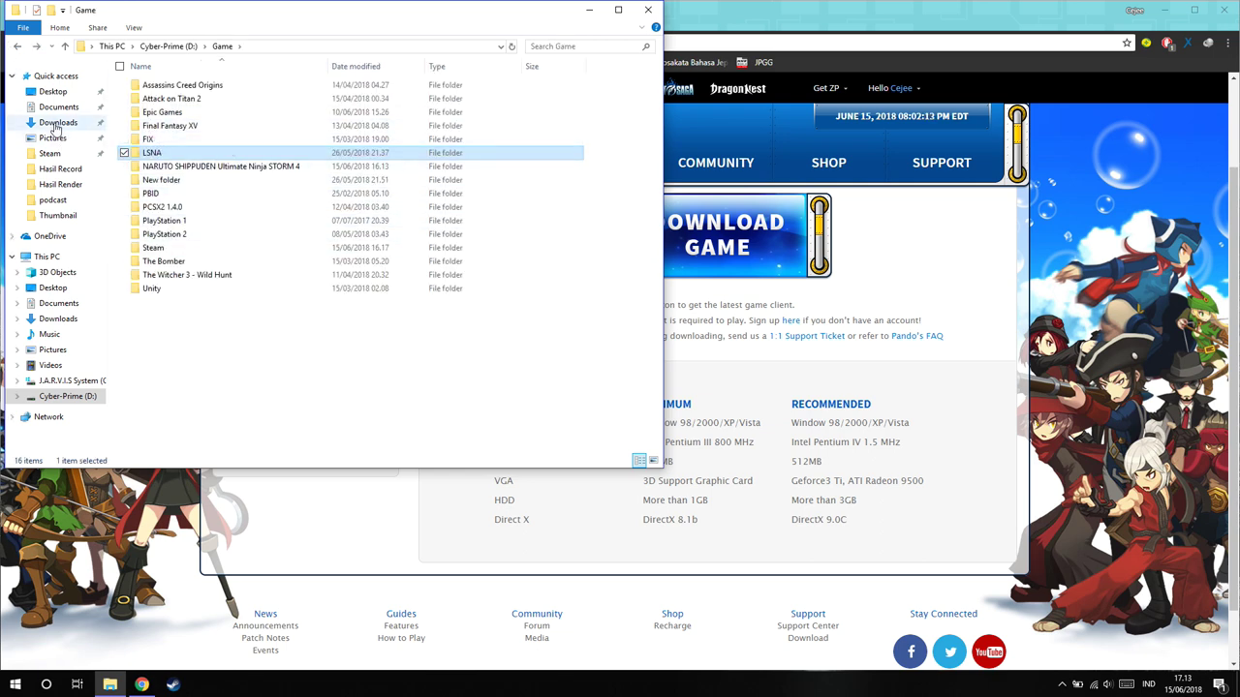
click(78, 380)
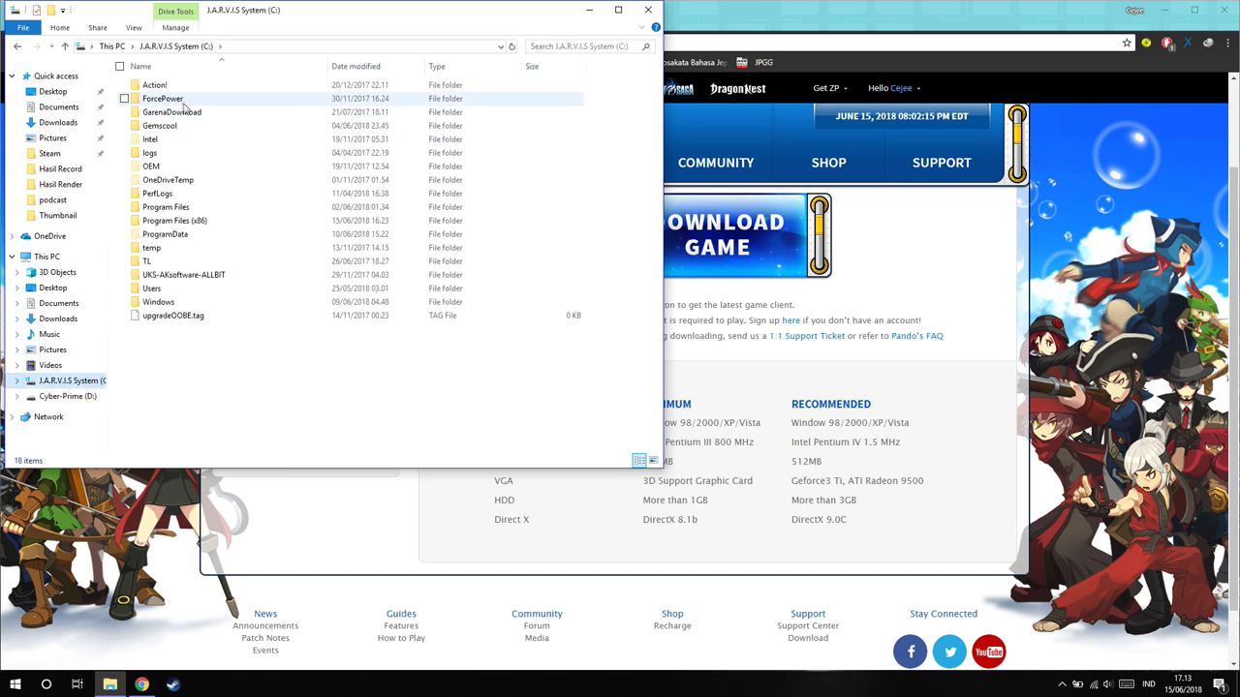
double_click(189, 222)
key(z)
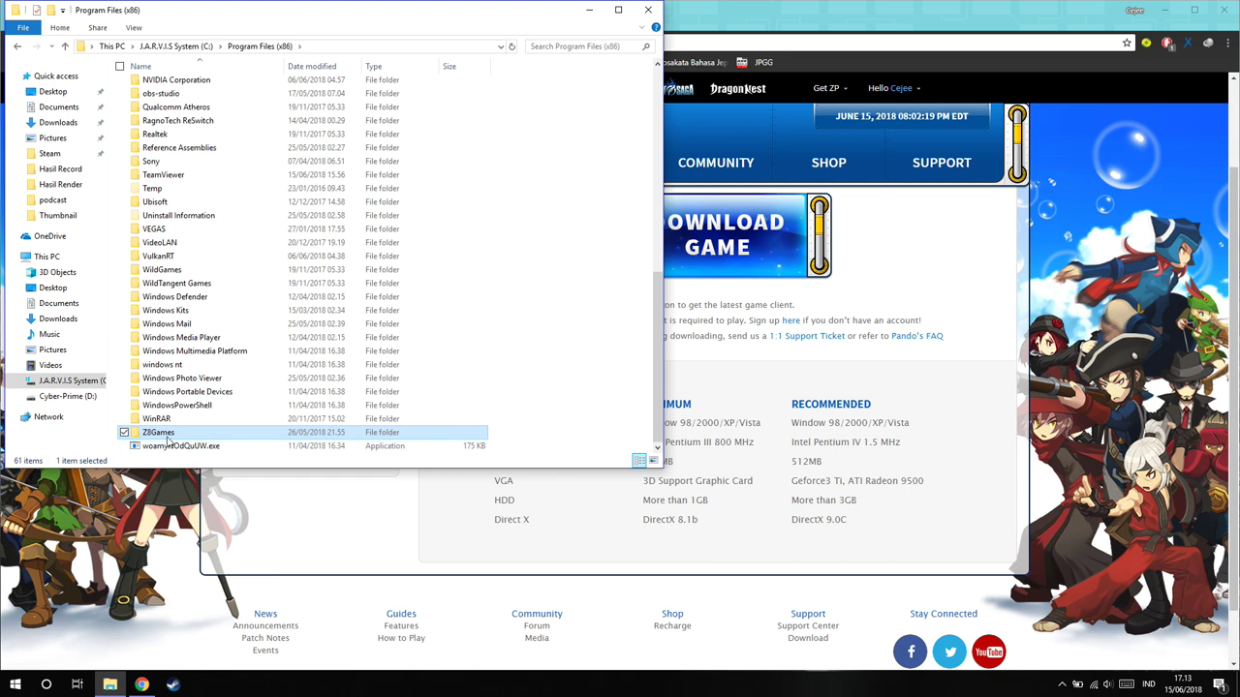
double_click(193, 433)
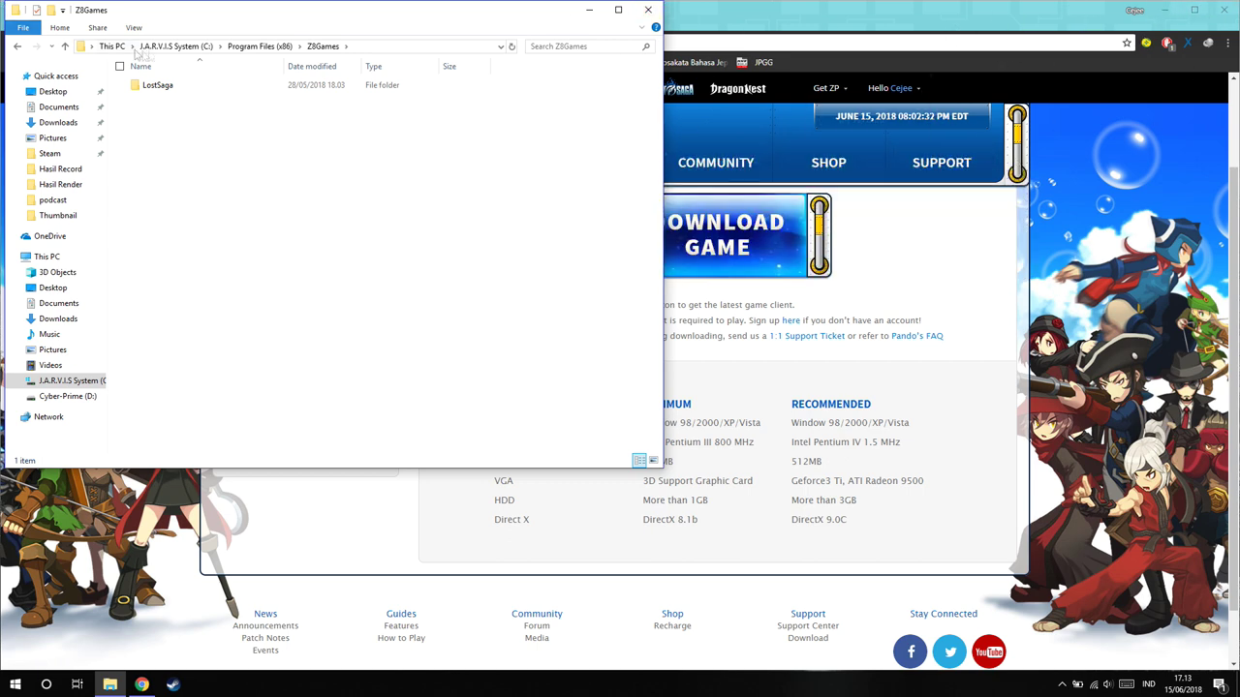
Open the LostSaga folder, scroll through its files, and close File Explorer
click(198, 89)
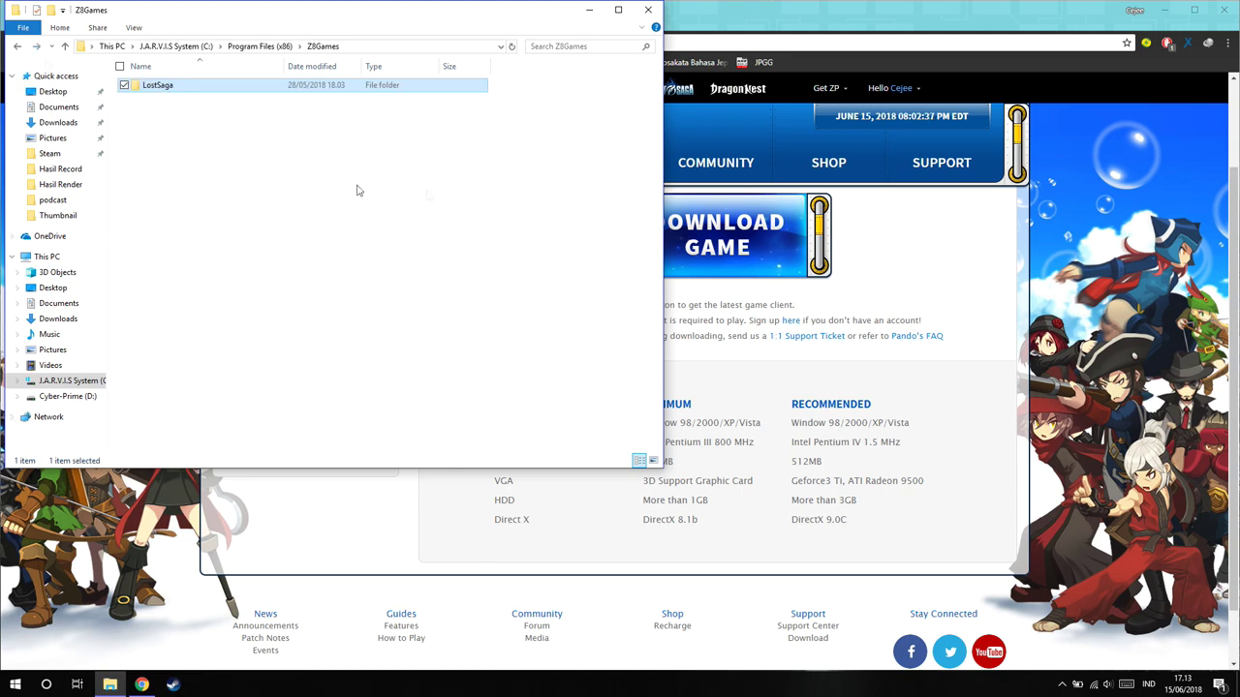
double_click(261, 90)
scroll(417, 331, down, 2)
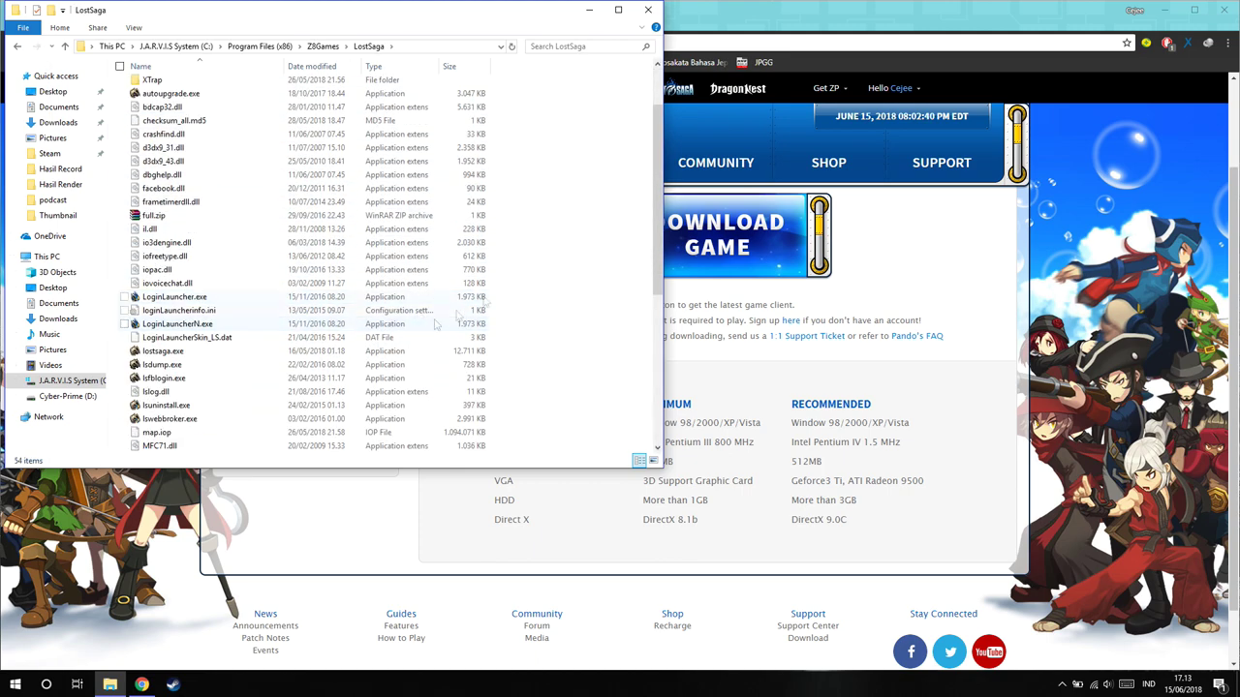
scroll(412, 291, up, 2)
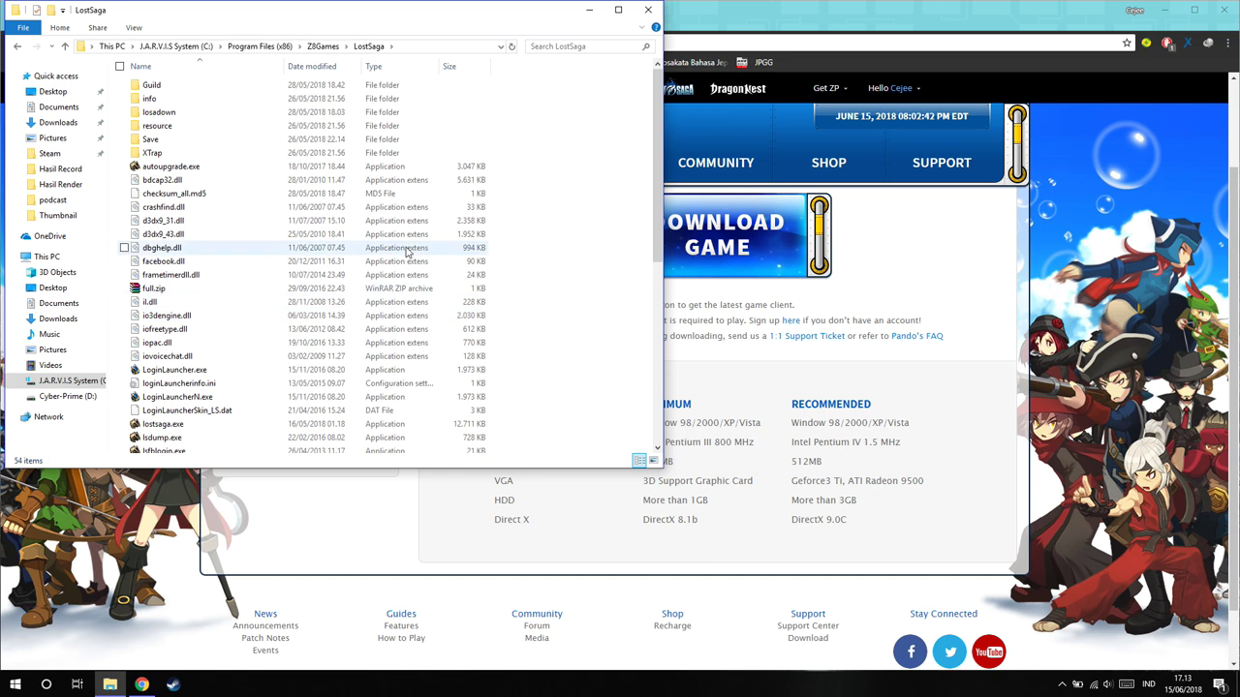
scroll(400, 254, down, 9)
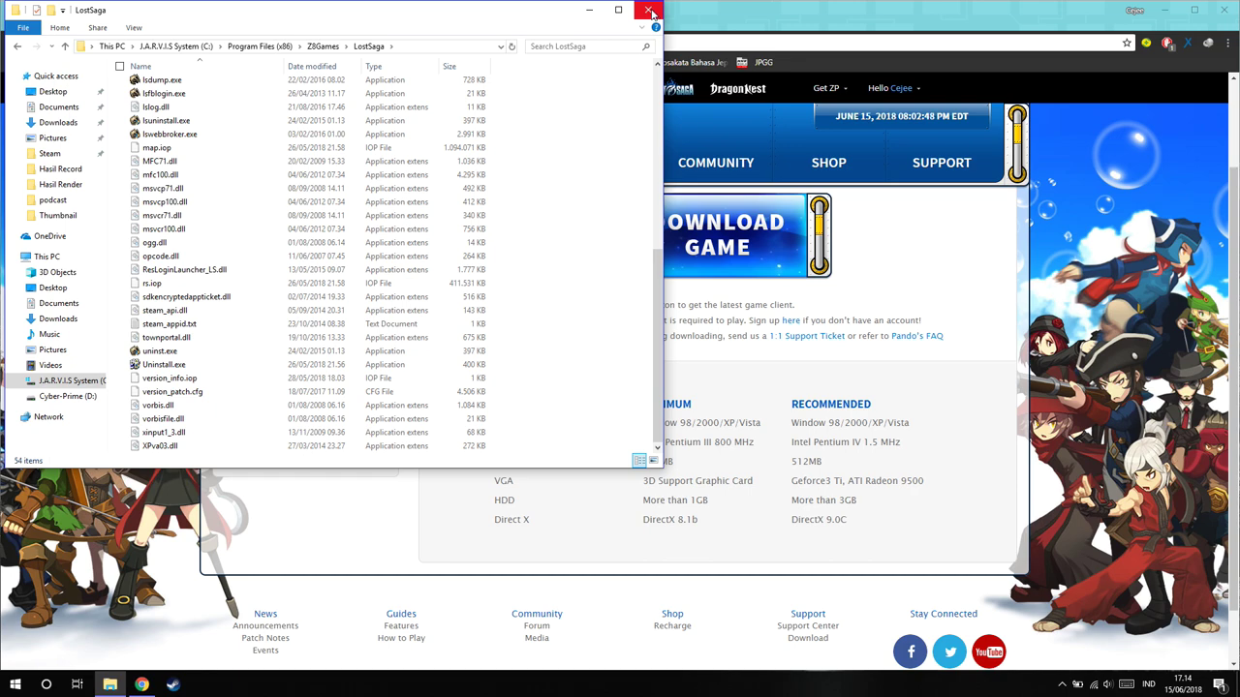
click(648, 11)
mouse_move(908, 94)
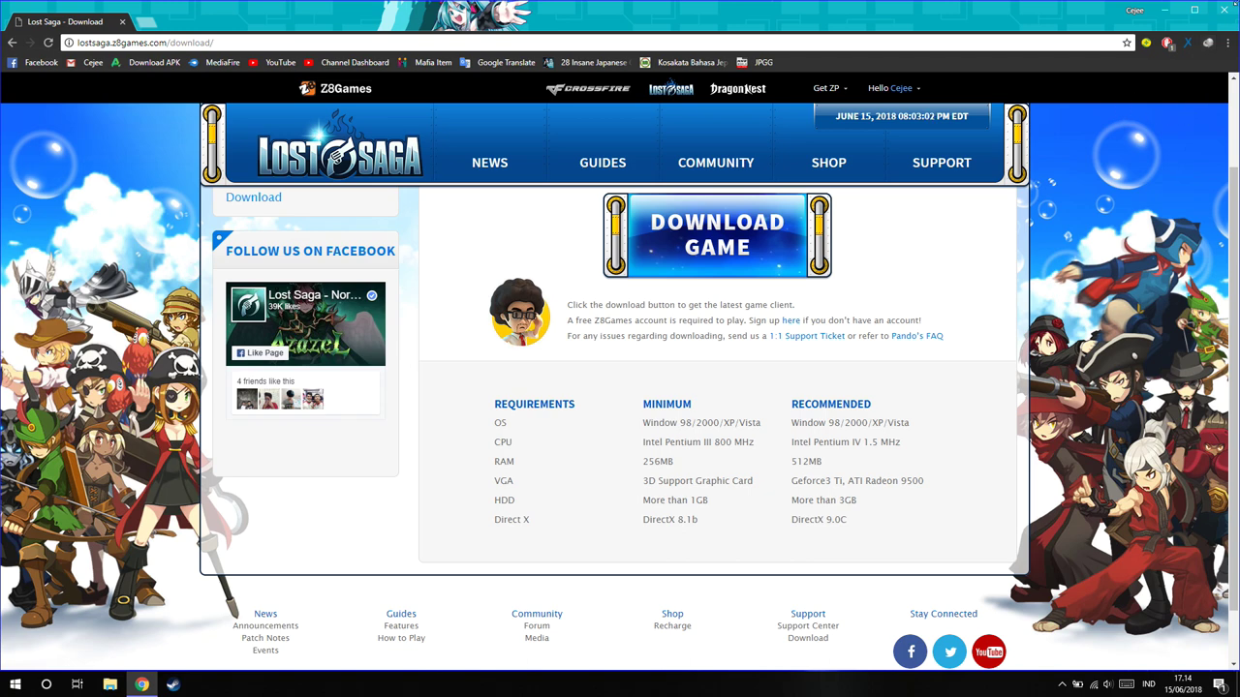
Close Chrome and open Windows date and time settings from the taskbar clock
click(1223, 8)
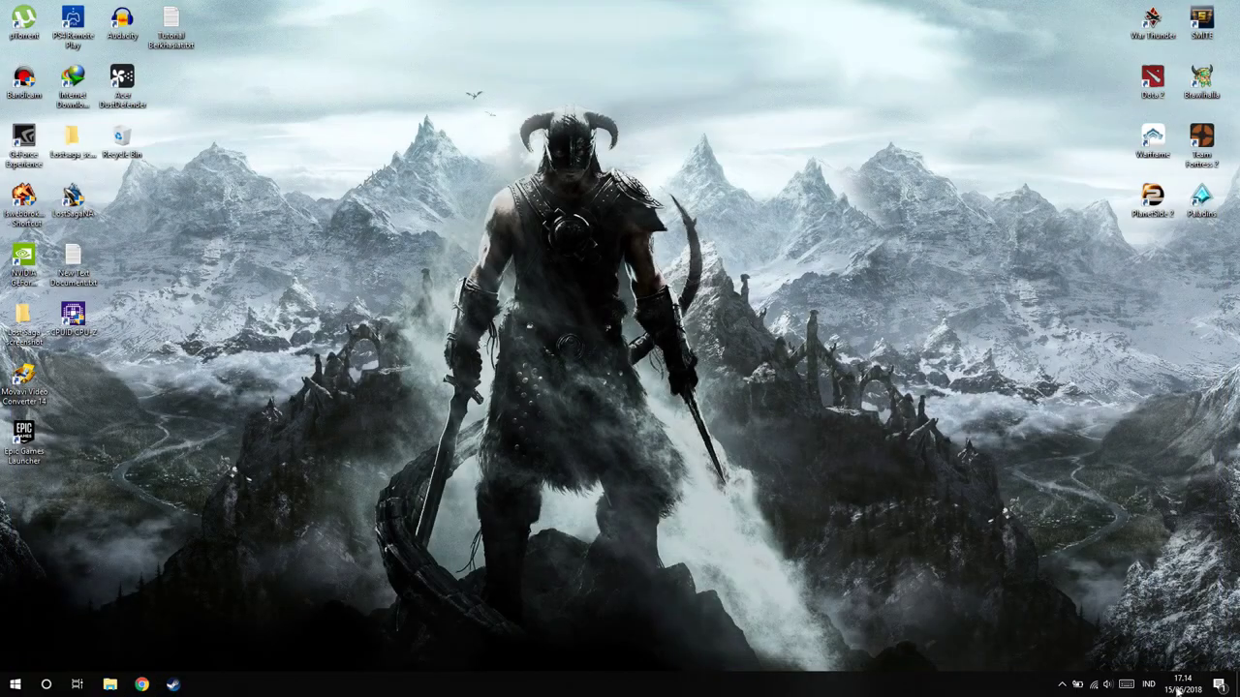
right_click(1178, 687)
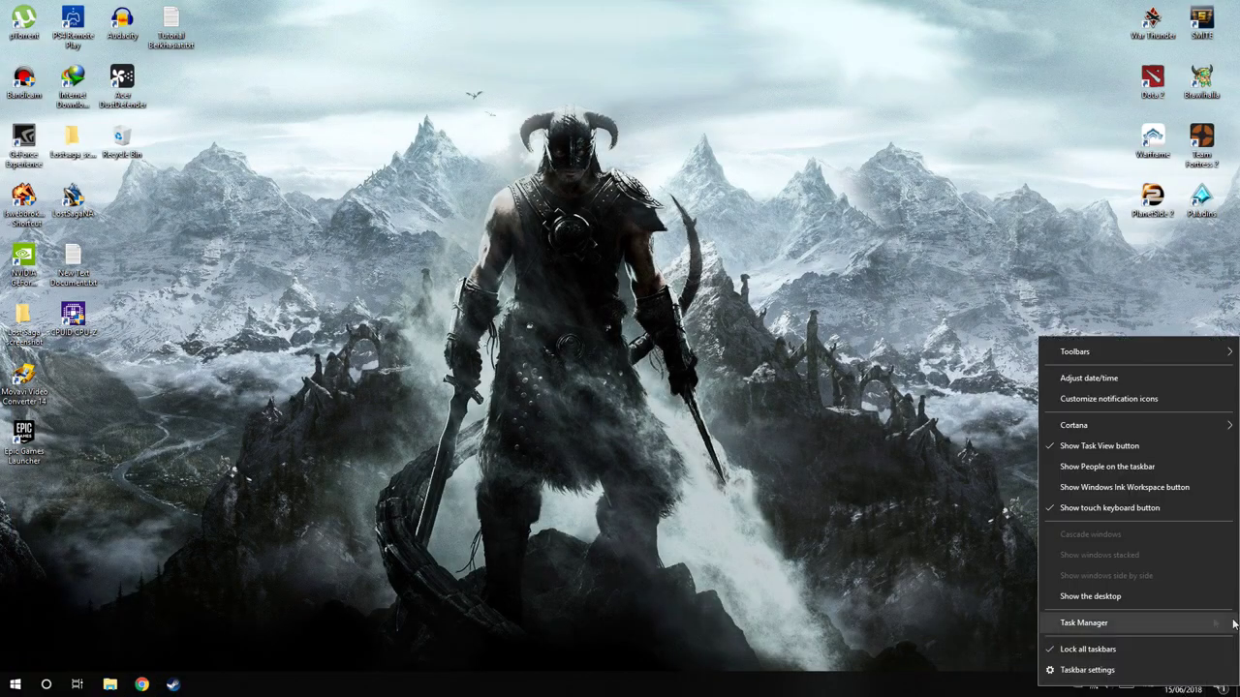
click(1104, 383)
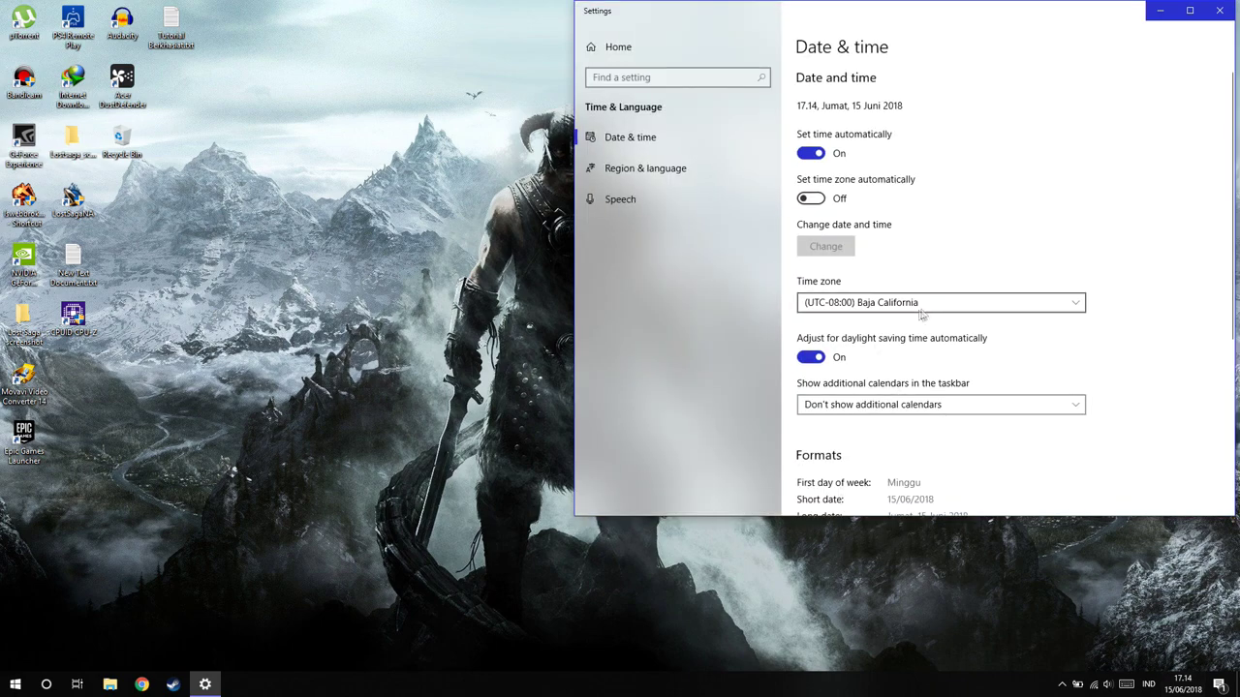
Set the time zone to (UTC-08:00) Pacific Time (US & Canada) and close Settings
click(930, 304)
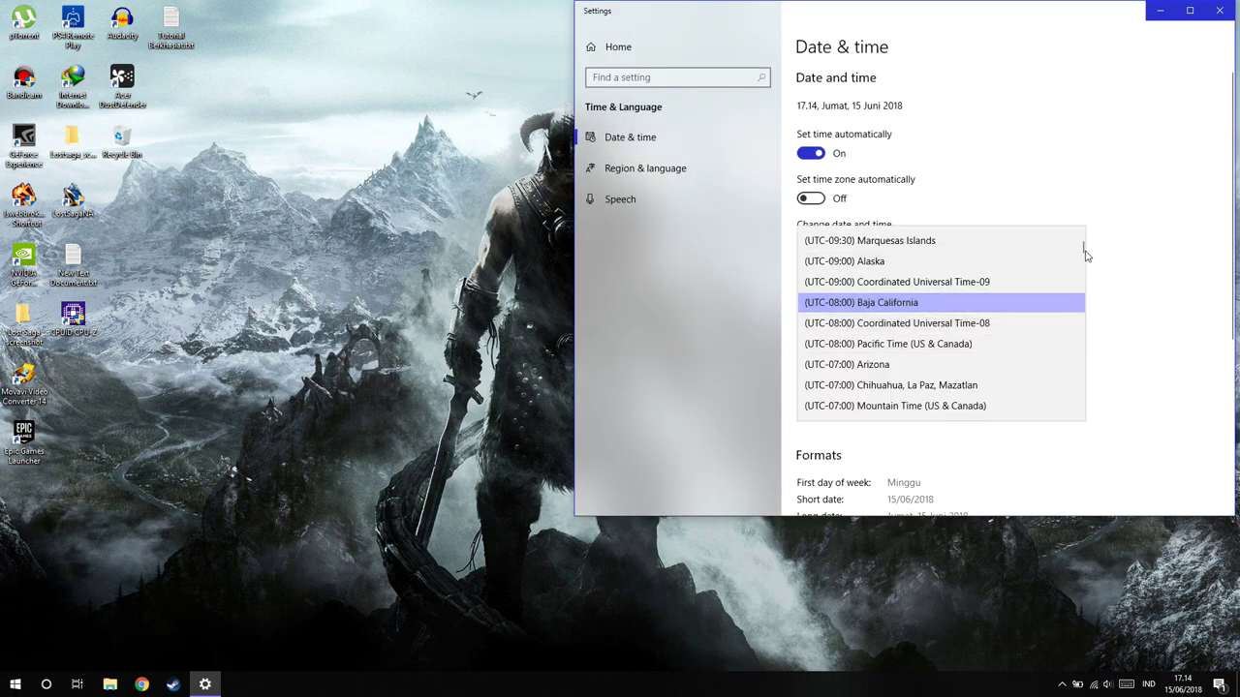
drag(1082, 248, 1084, 353)
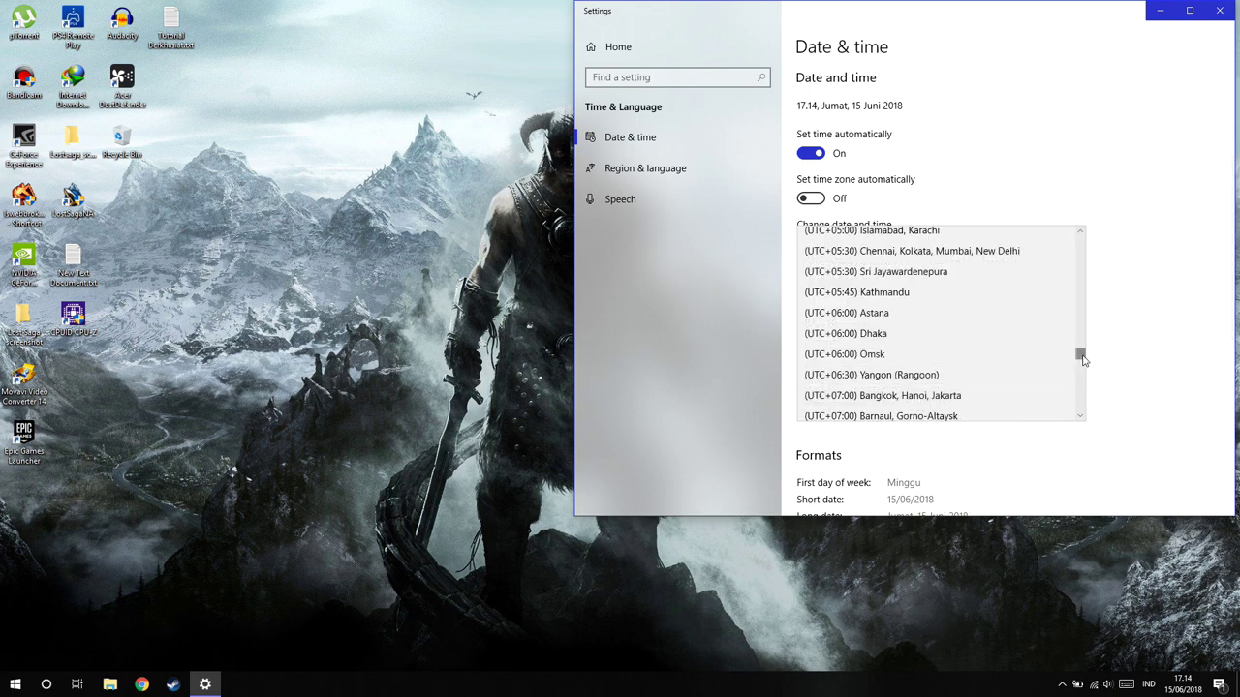
drag(1082, 358, 1077, 259)
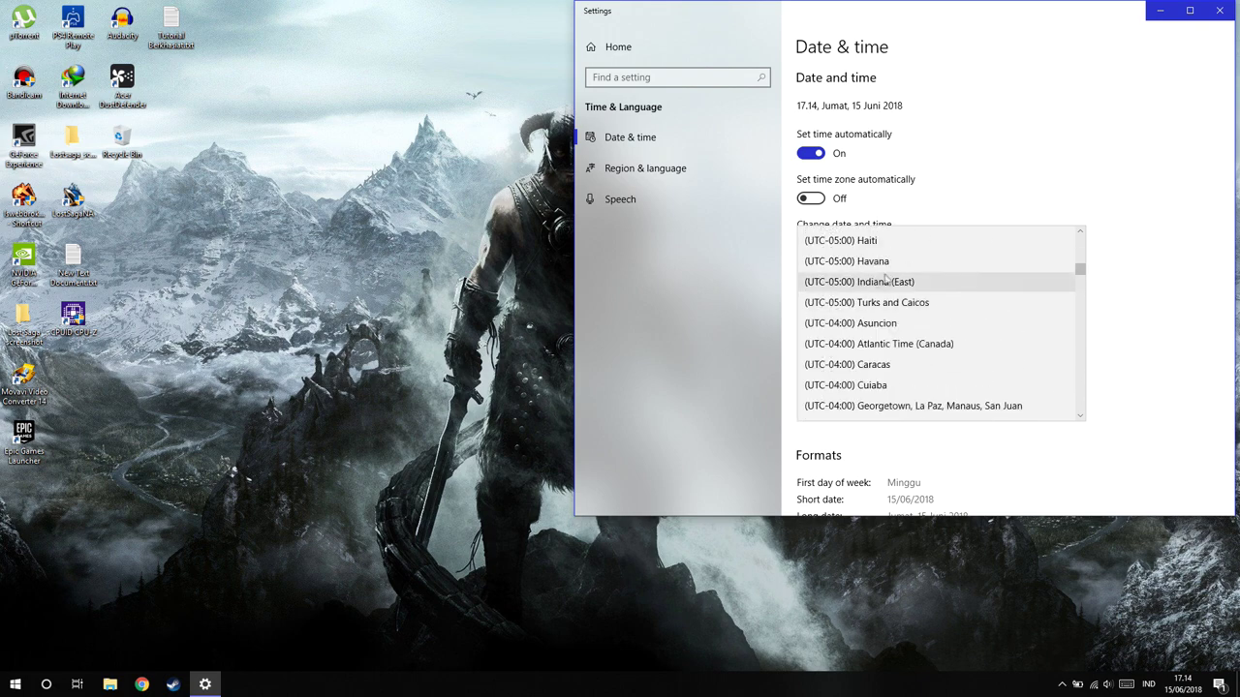
scroll(908, 328, up, 3)
scroll(908, 327, up, 3)
scroll(906, 329, up, 1)
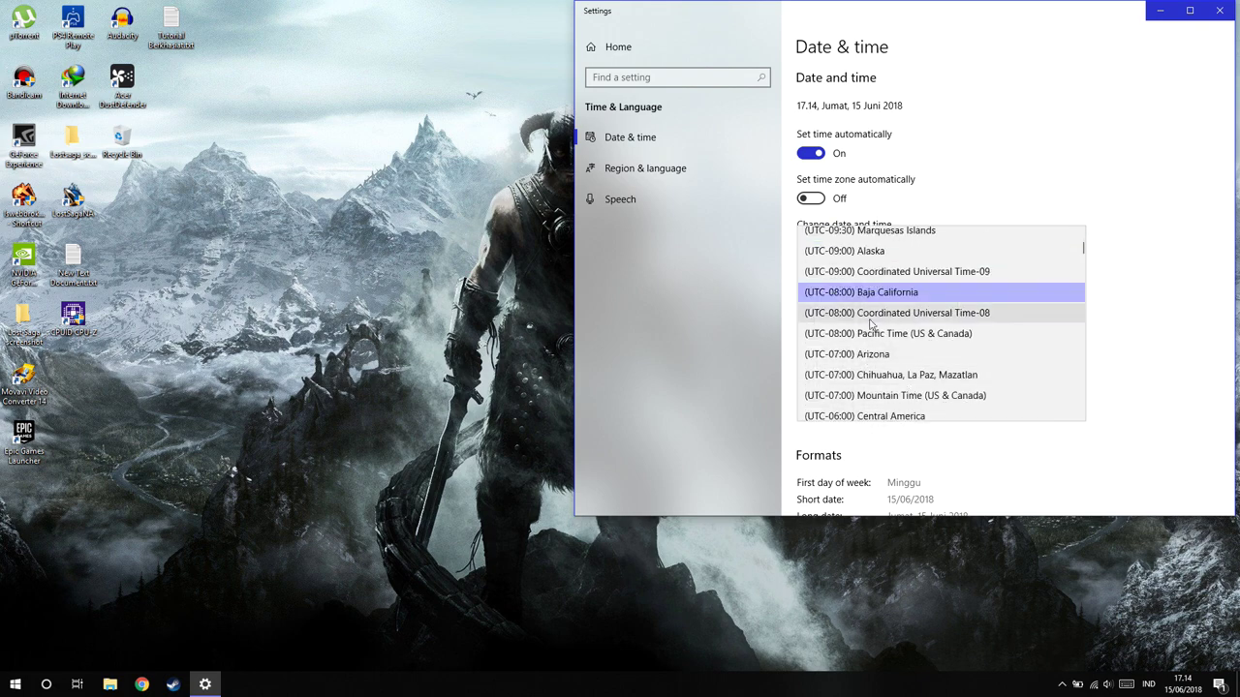
scroll(906, 310, up, 3)
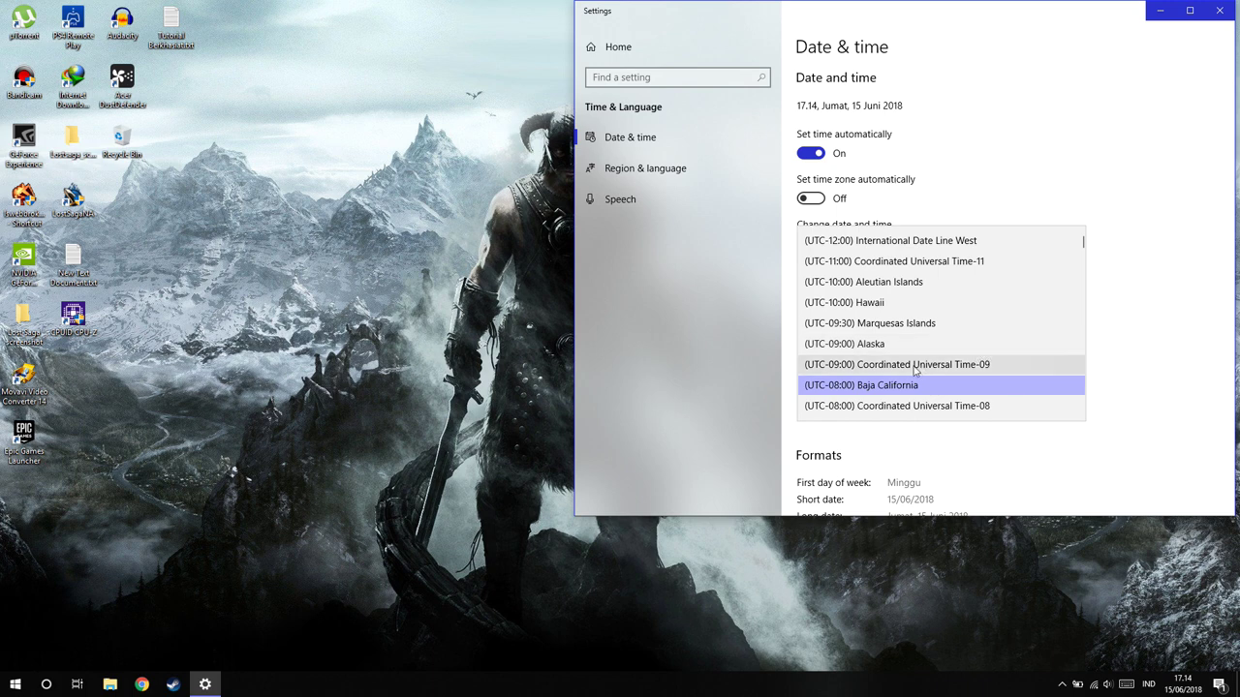
scroll(961, 353, down, 1)
scroll(959, 387, down, 1)
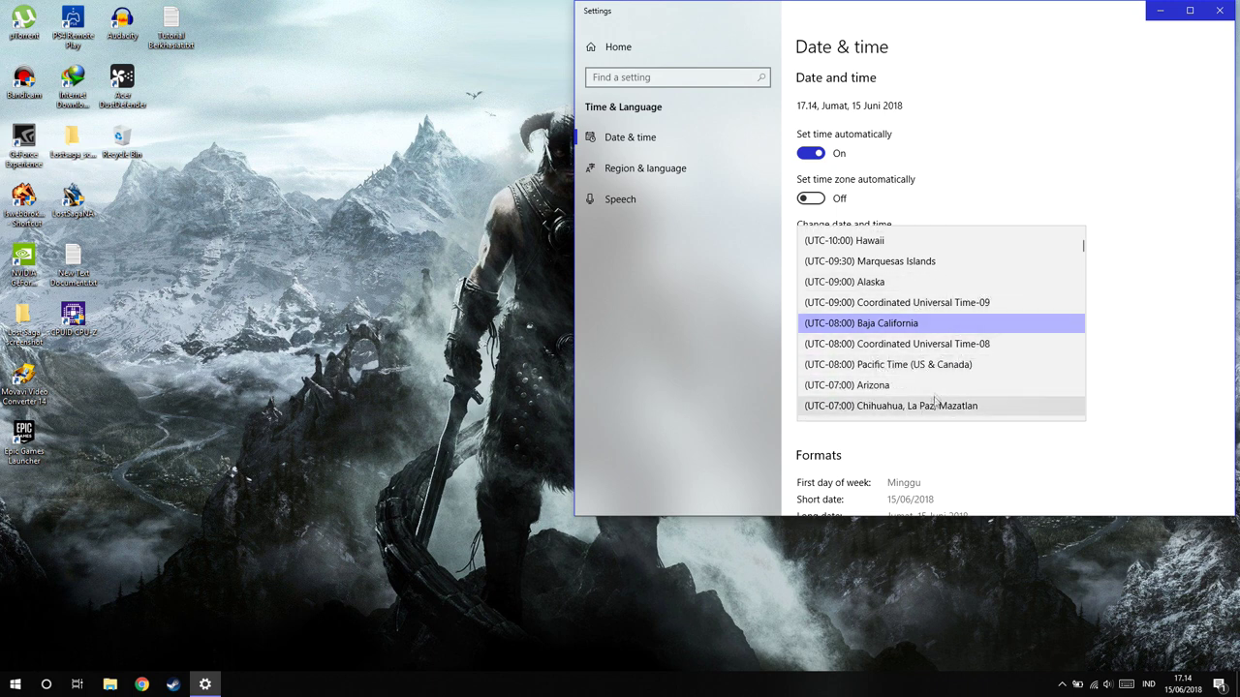
scroll(939, 388, down, 2)
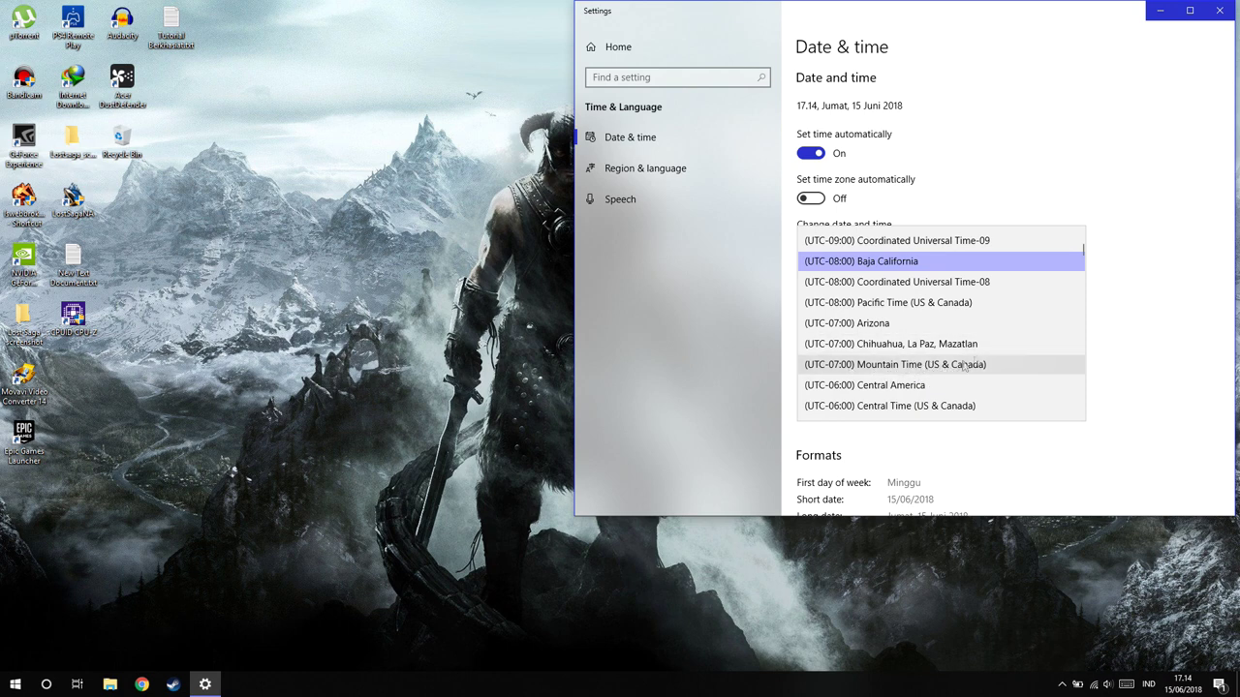
scroll(942, 296, up, 1)
click(931, 308)
click(934, 307)
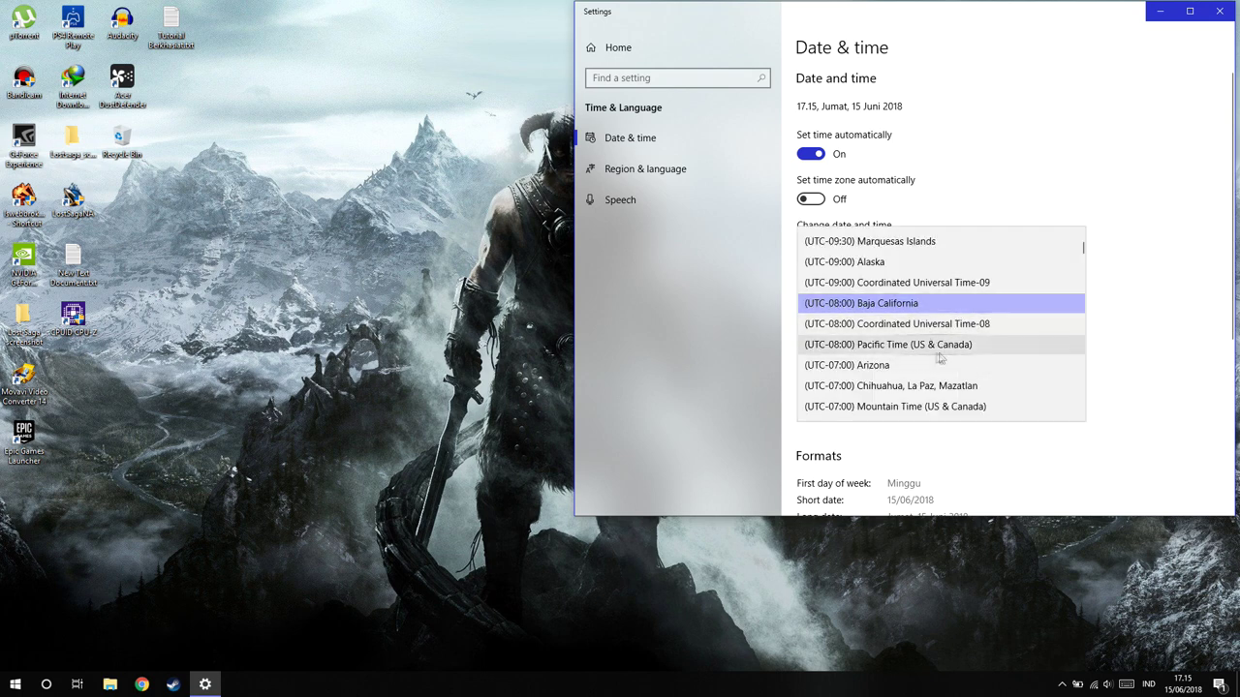
click(858, 349)
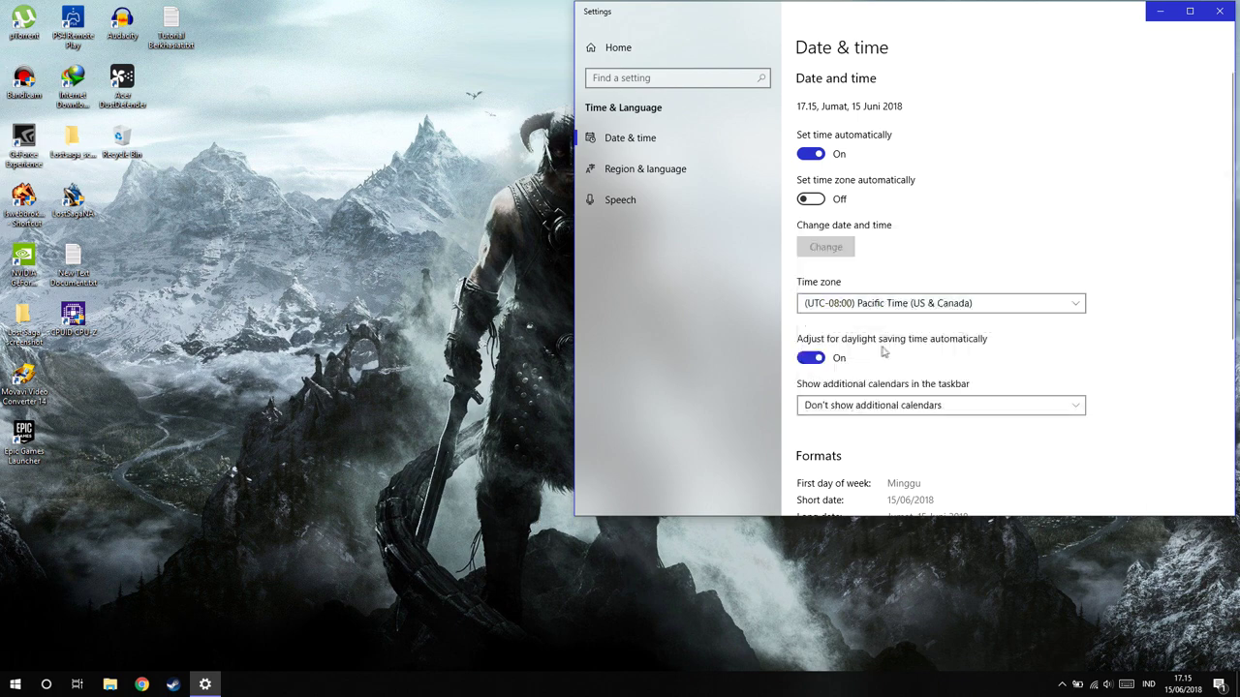
click(1221, 12)
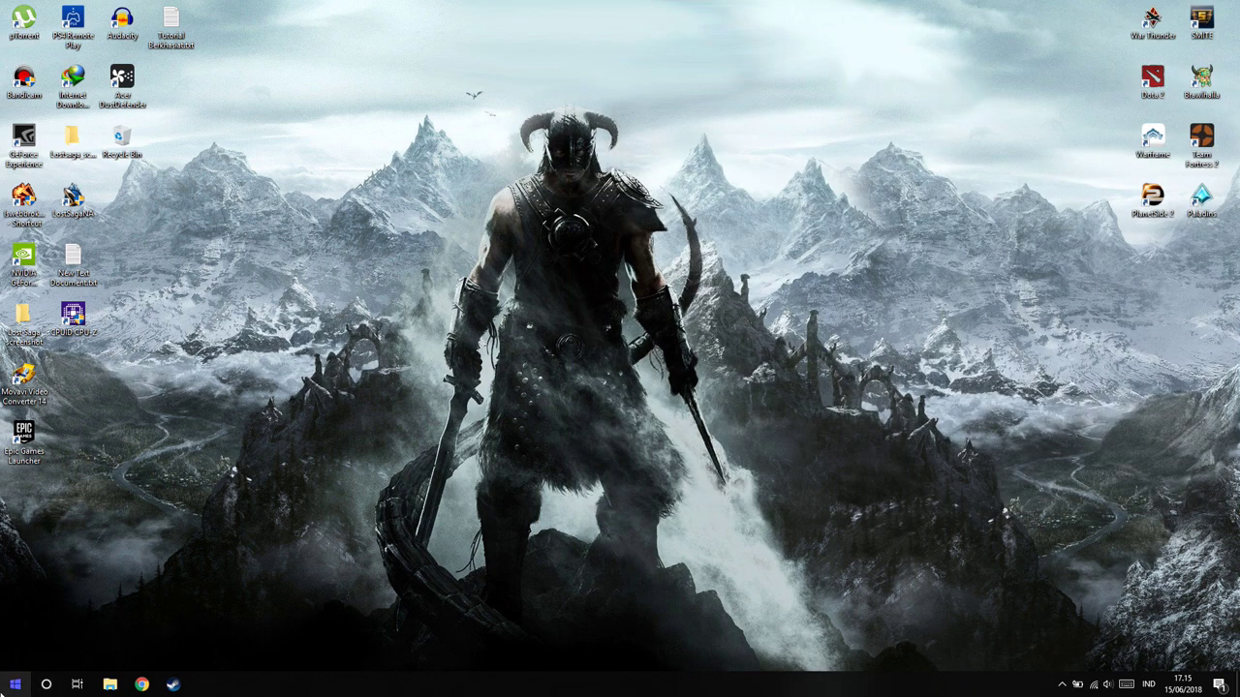
Search 'hots' in Microsoft Store and open the Hotspot Shield Free VPN app page
click(14, 684)
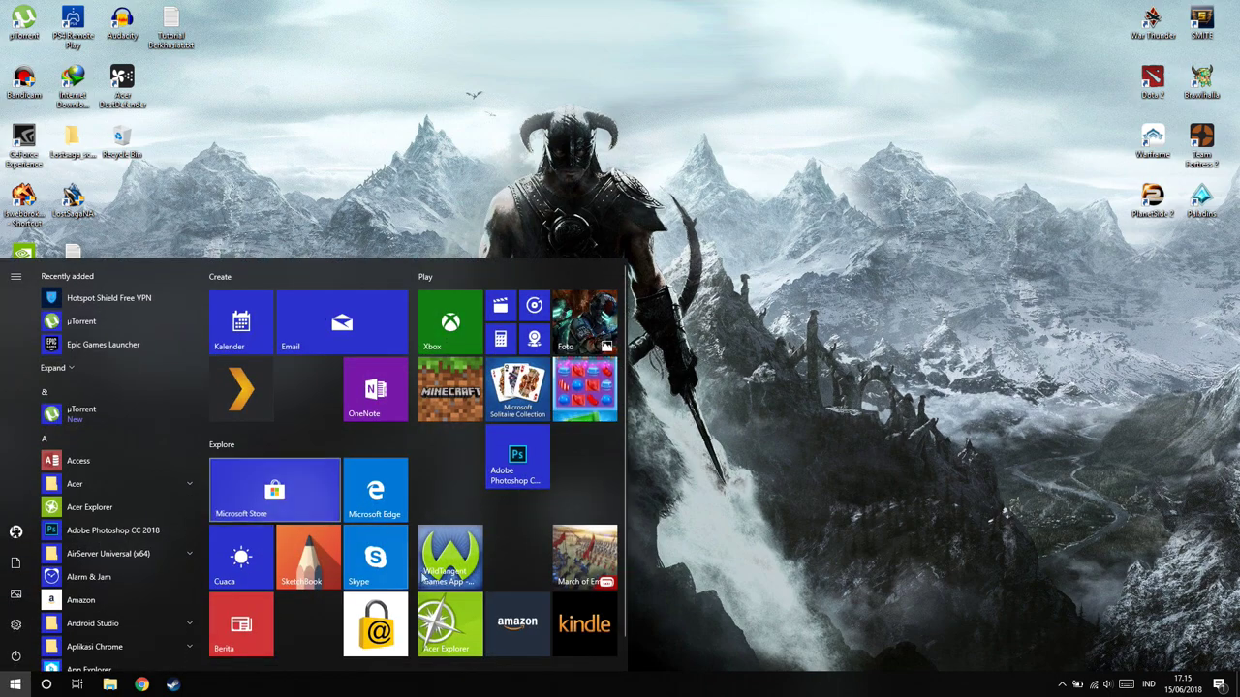
click(276, 494)
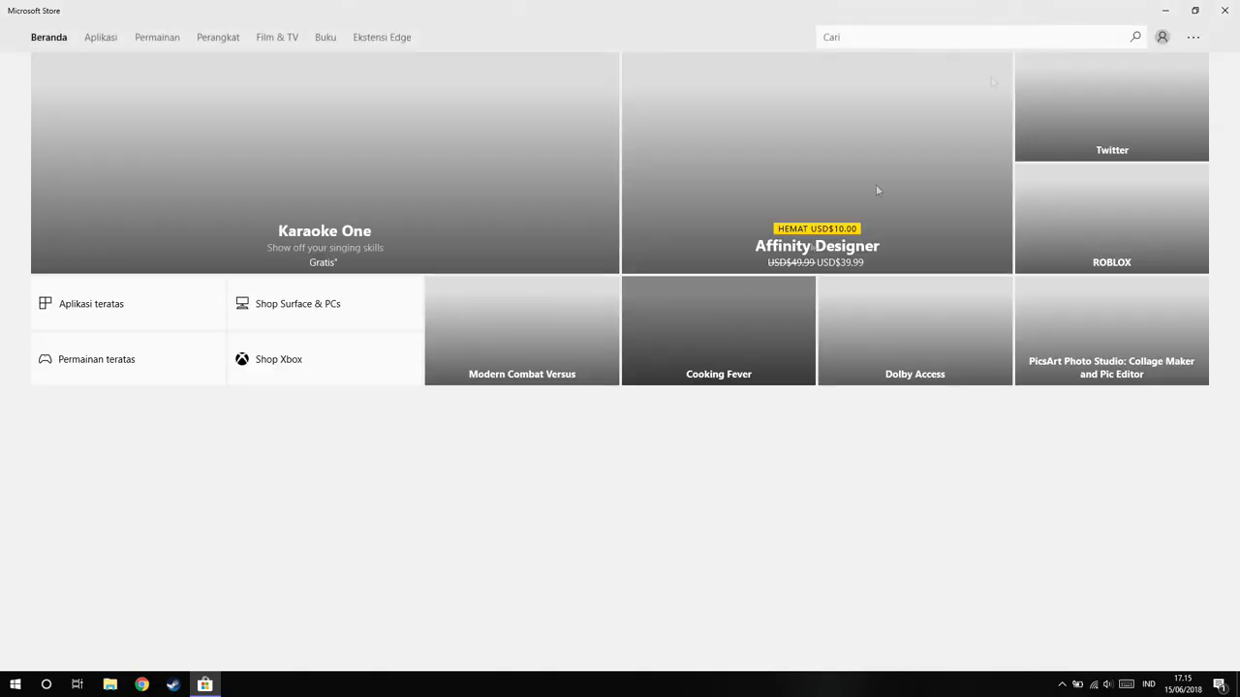
click(988, 37)
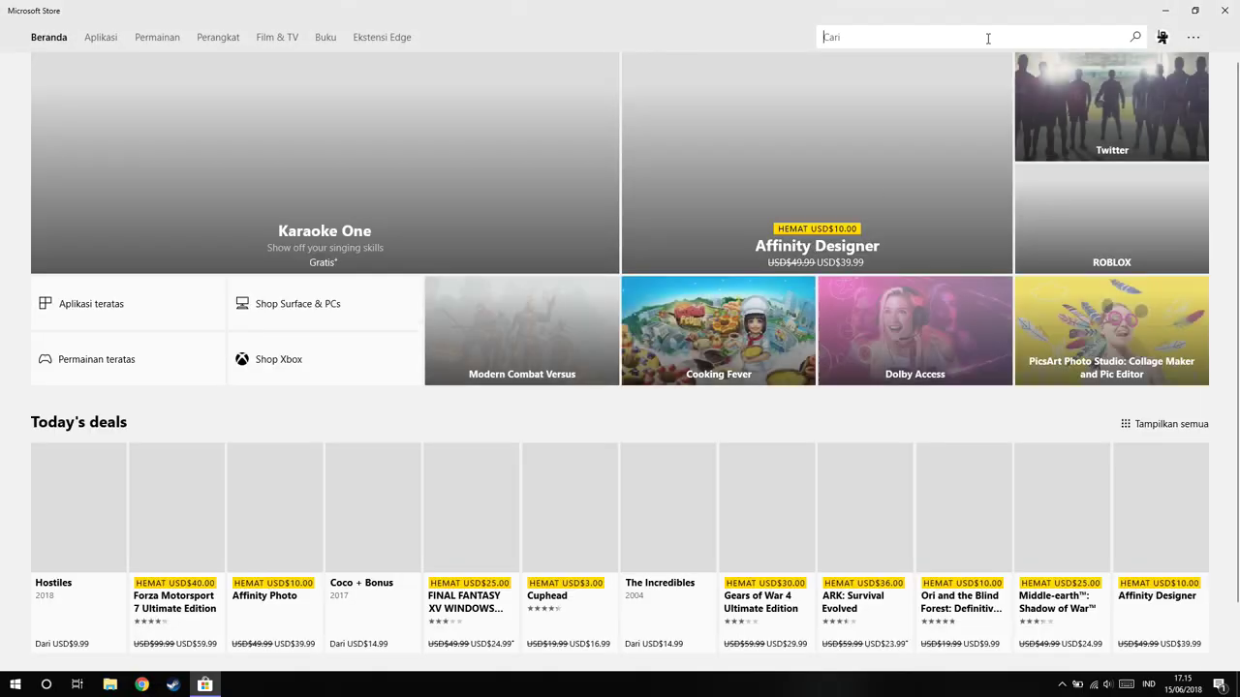
text(hots)
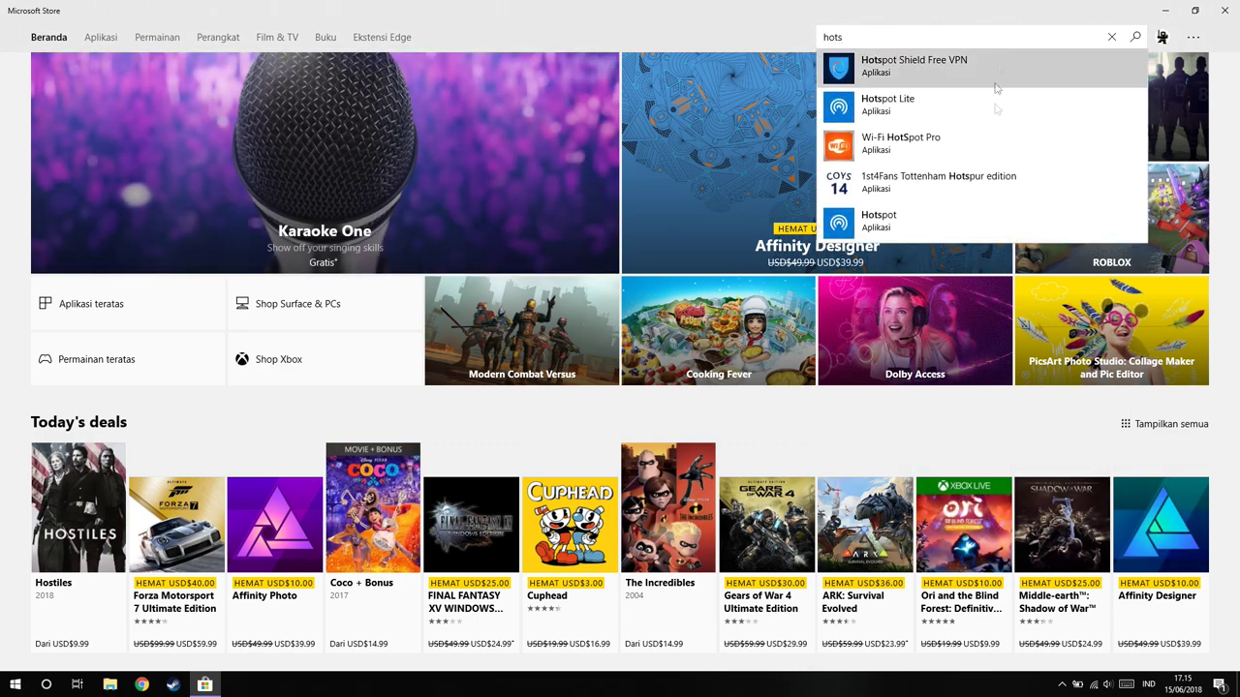
click(968, 66)
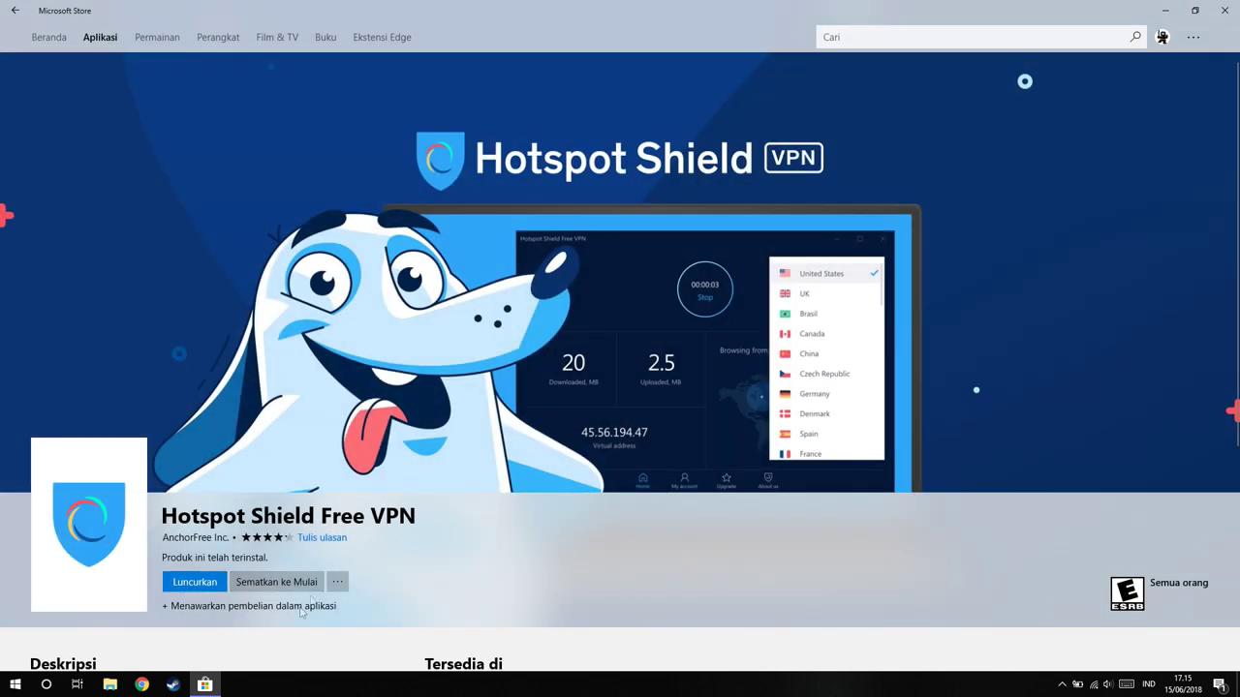
Launch Hotspot Shield, close the Store, and start the free 7-day trial
click(195, 583)
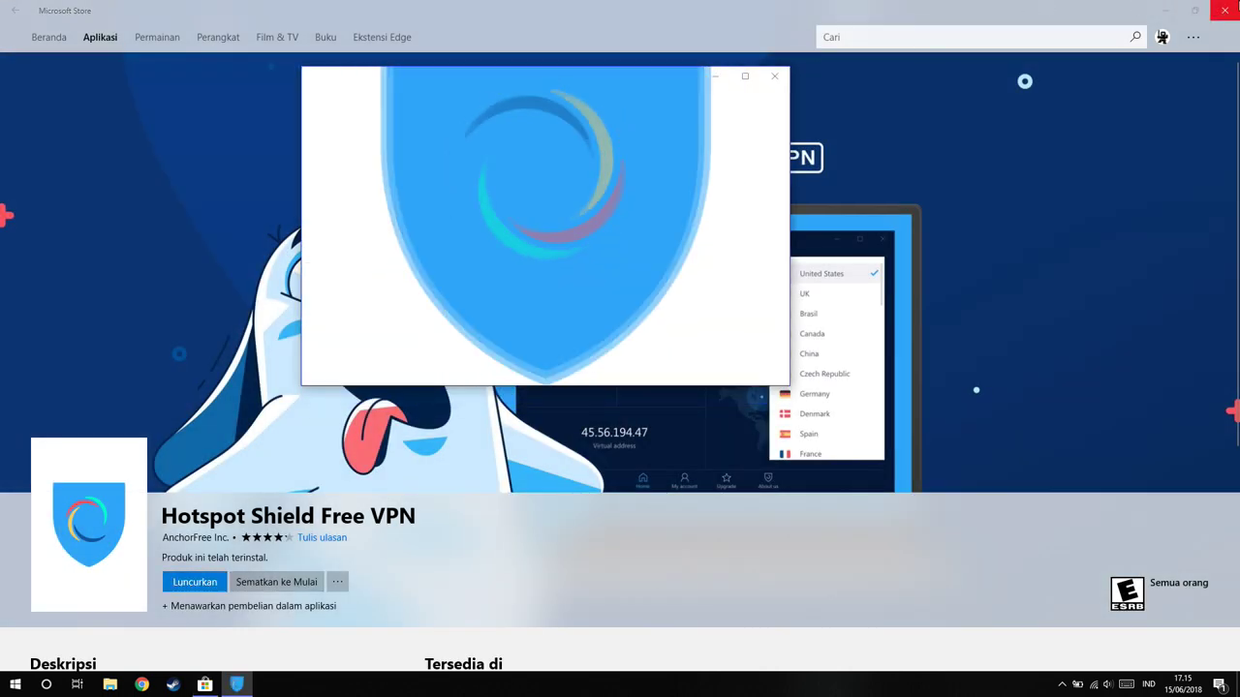
click(1222, 9)
click(635, 272)
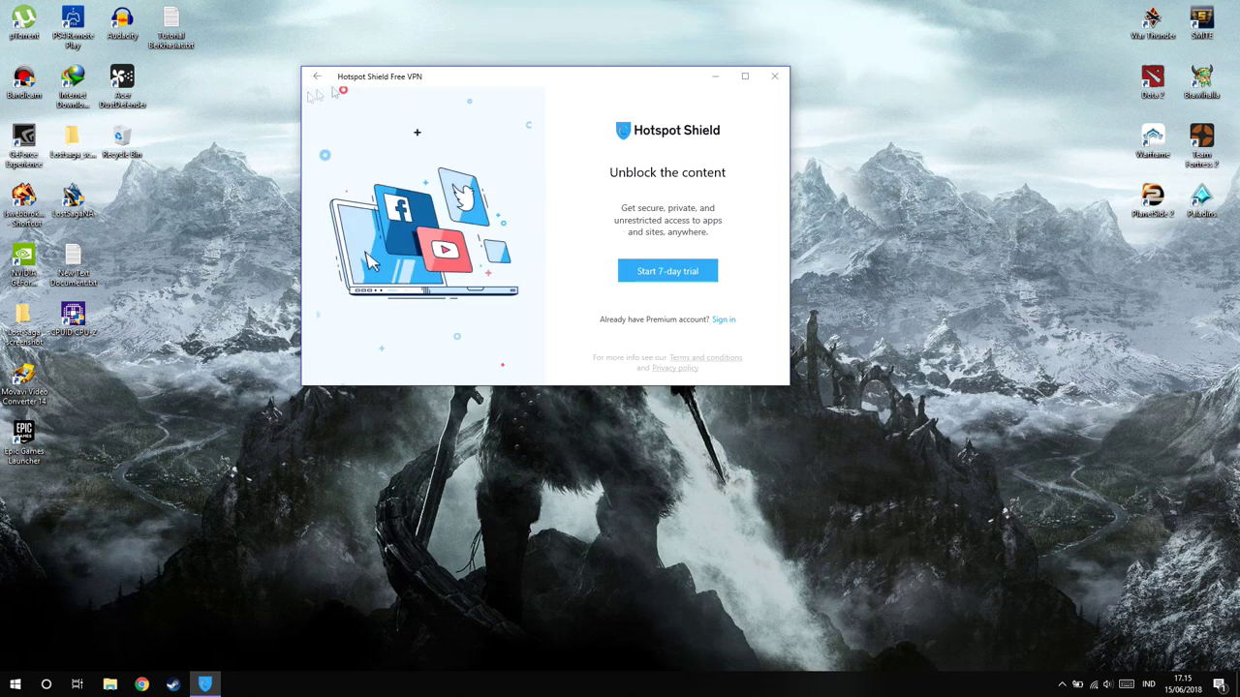
Connect the Hotspot Shield VPN and minimize its window
click(574, 227)
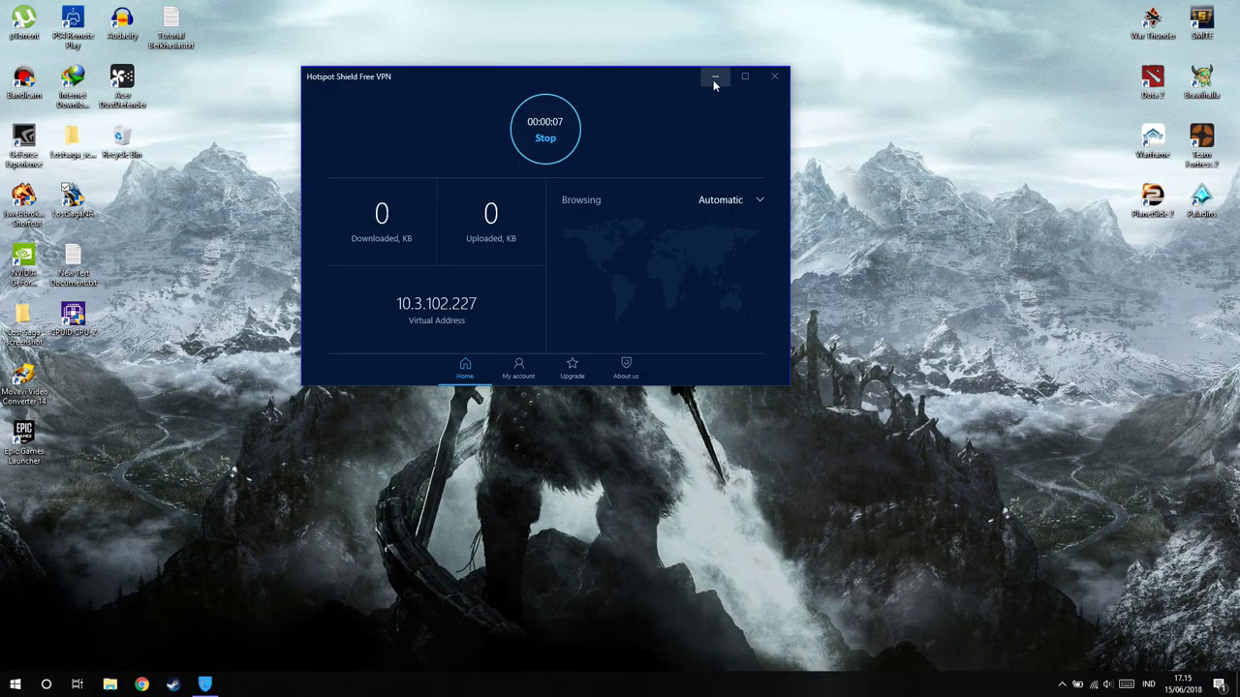
click(713, 80)
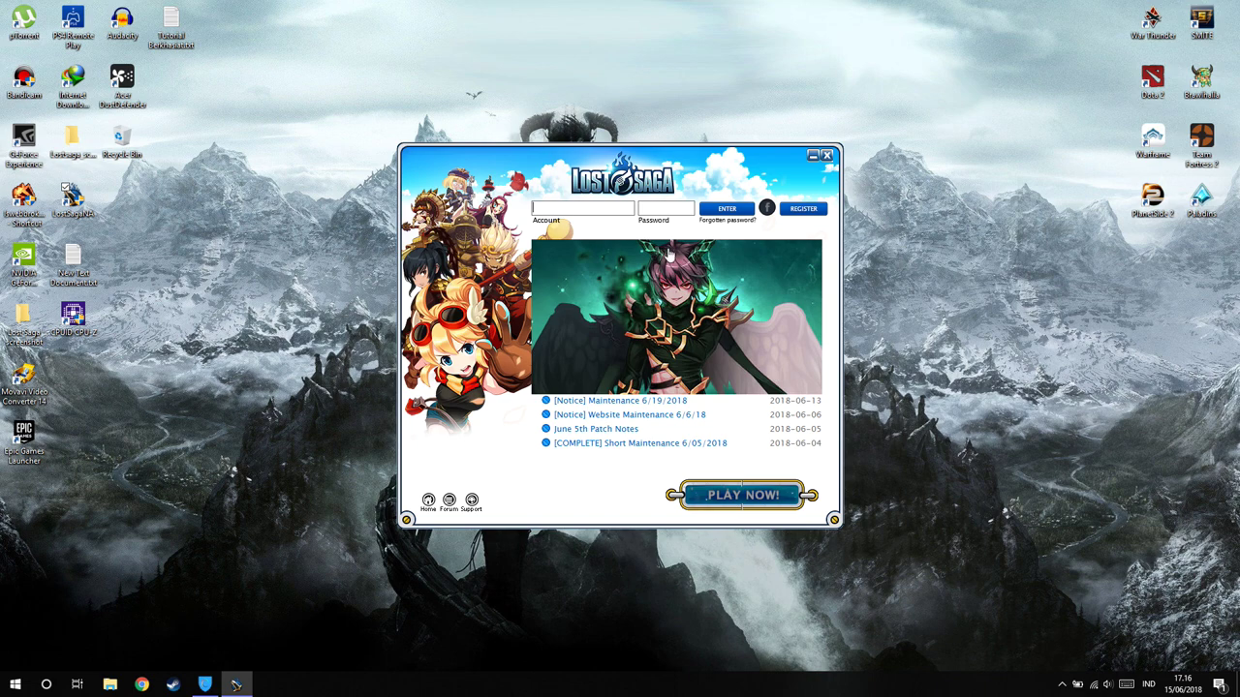
Stop the Hotspot Shield VPN connection and minimize the VPN window again
click(204, 683)
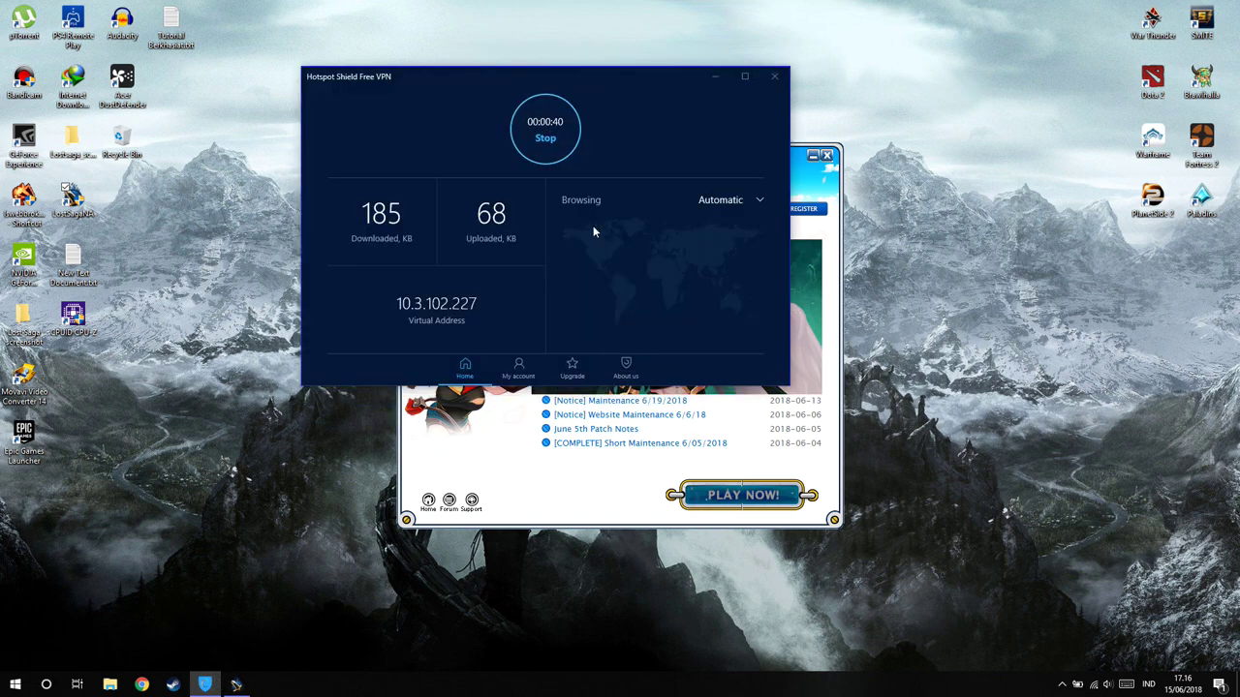
click(545, 138)
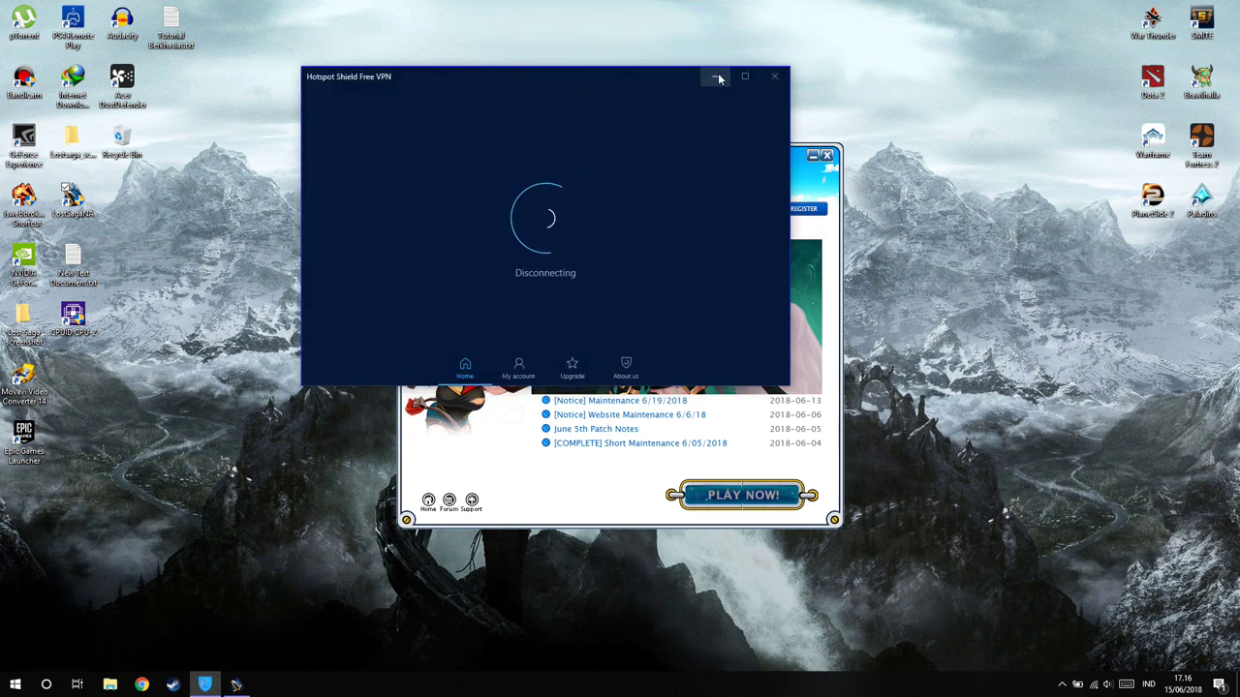
click(715, 76)
Log in to the Lost Saga launcher with the account name and password
click(566, 204)
text(g)
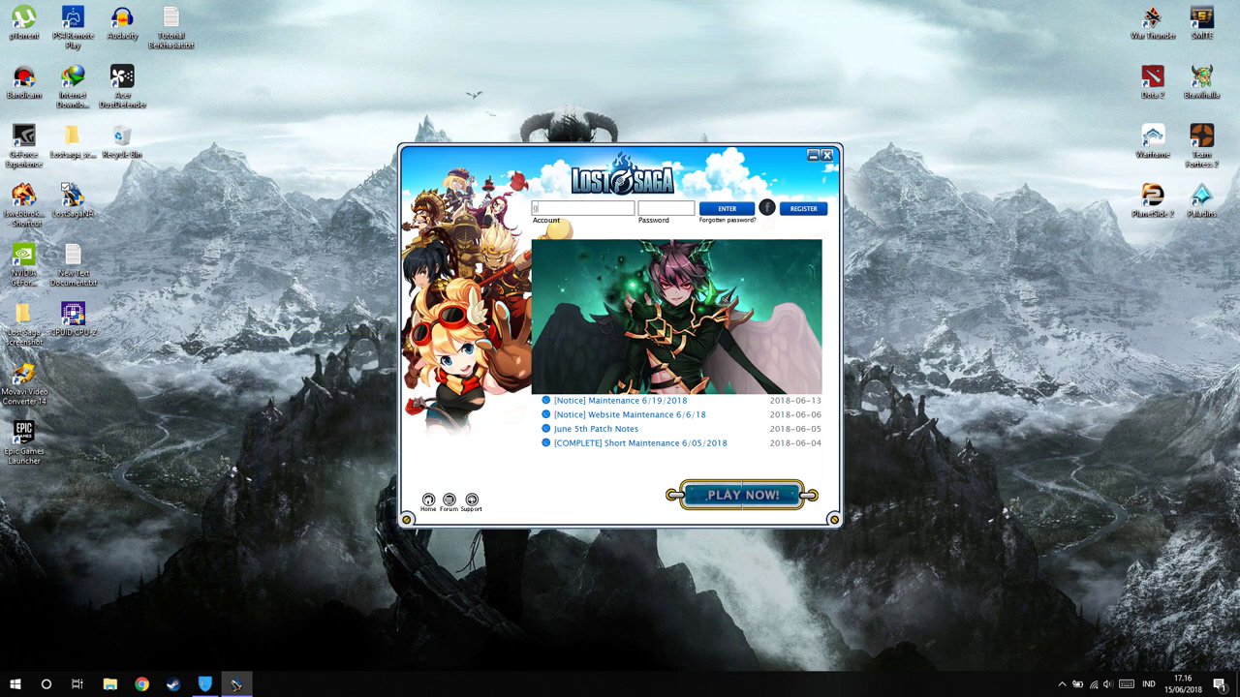
text(kakanmati13)
key(Tab)
text(************)
key(Return)
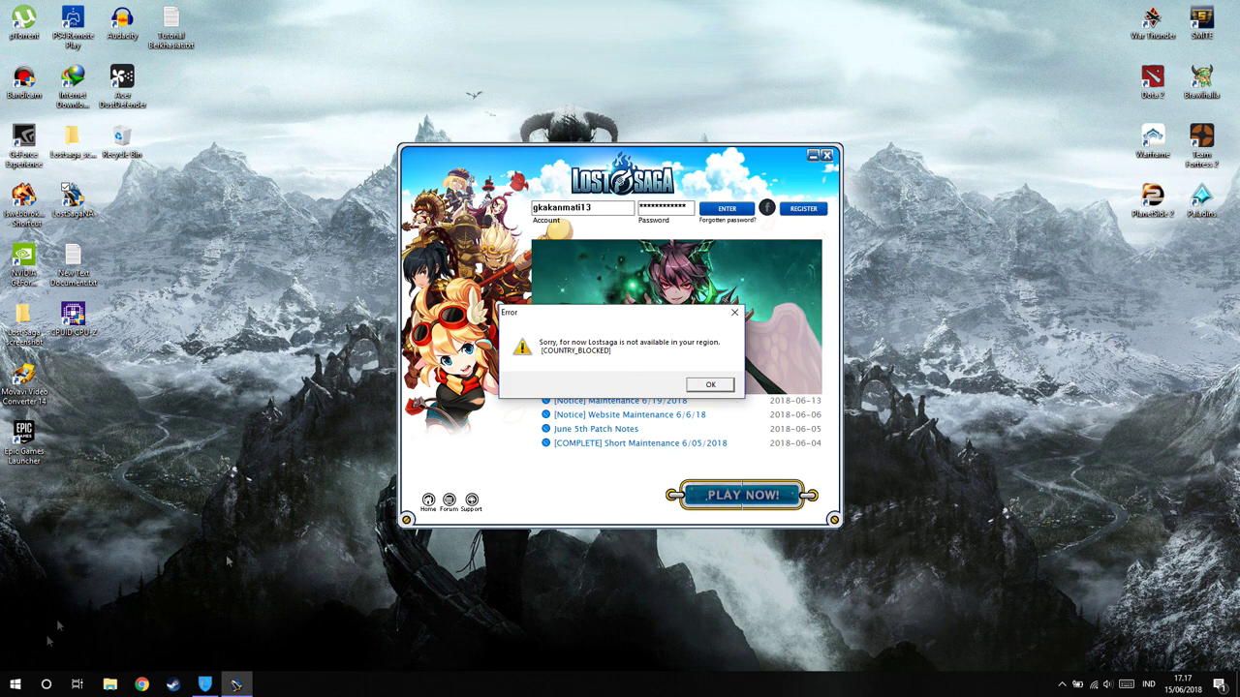
Reconnect Hotspot Shield, dismiss the region-blocked error, log back into Lost Saga, and hide the VPN window
click(204, 684)
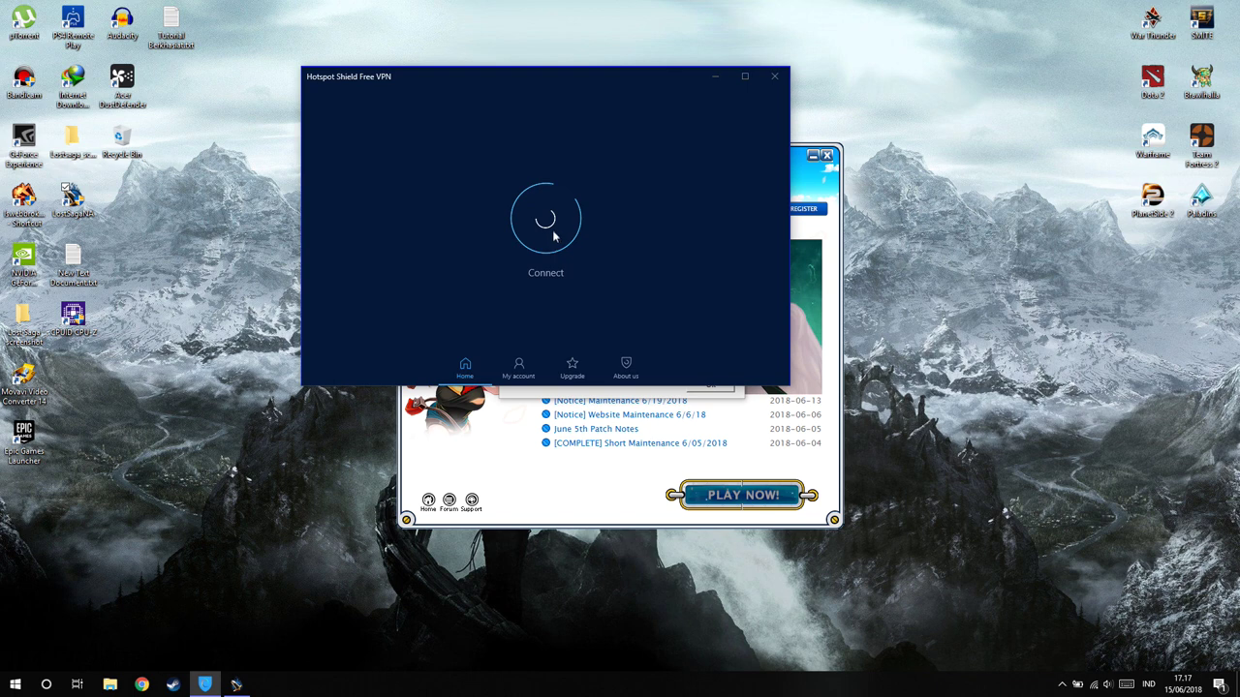
click(554, 226)
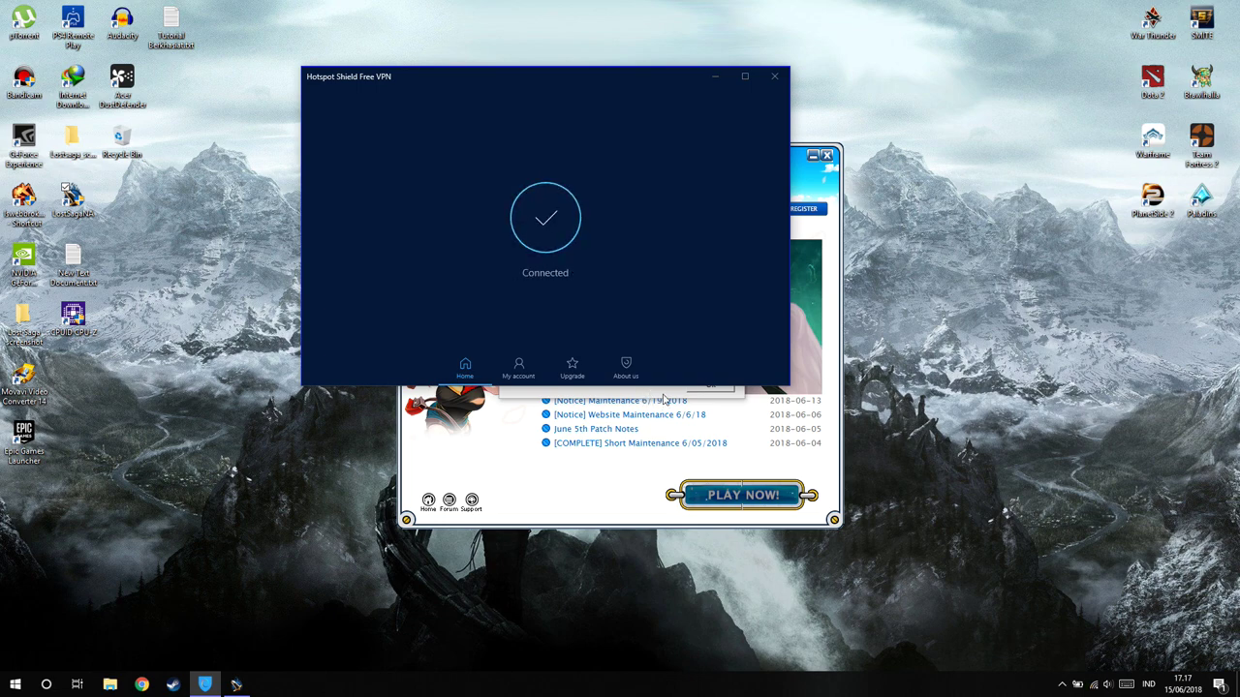
click(663, 398)
click(712, 385)
click(728, 211)
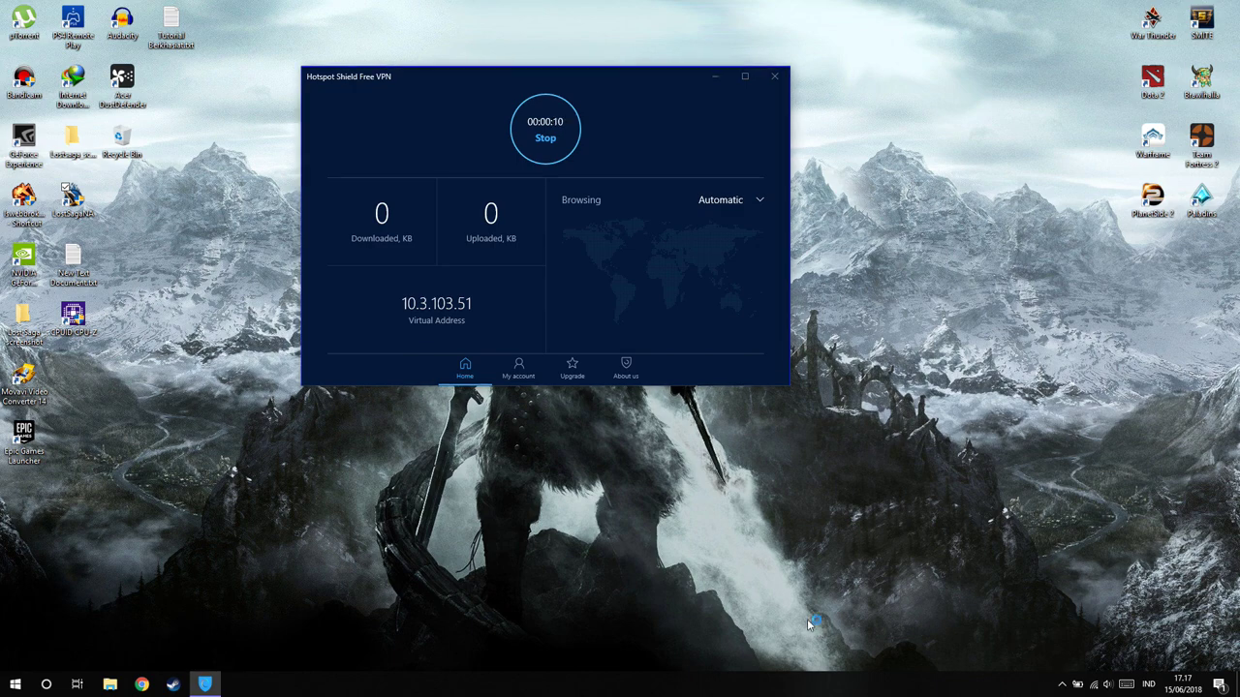
click(714, 75)
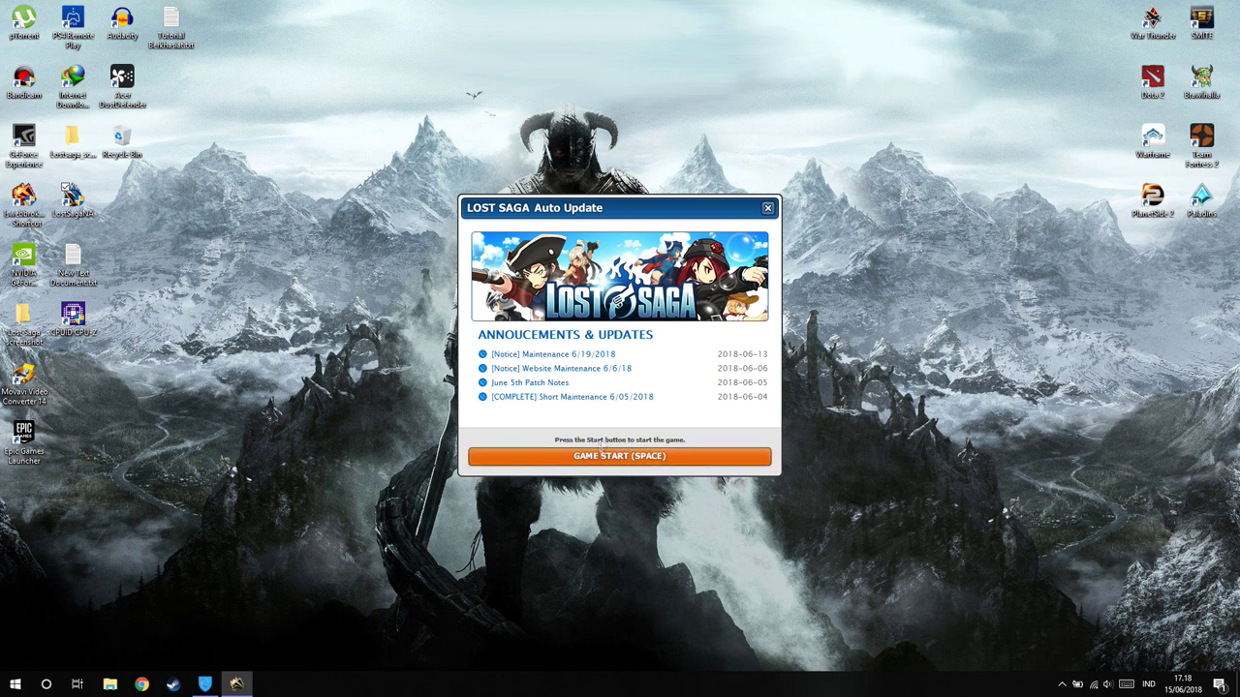
Launch Lost Saga with GAME START from the Auto Update window
click(635, 461)
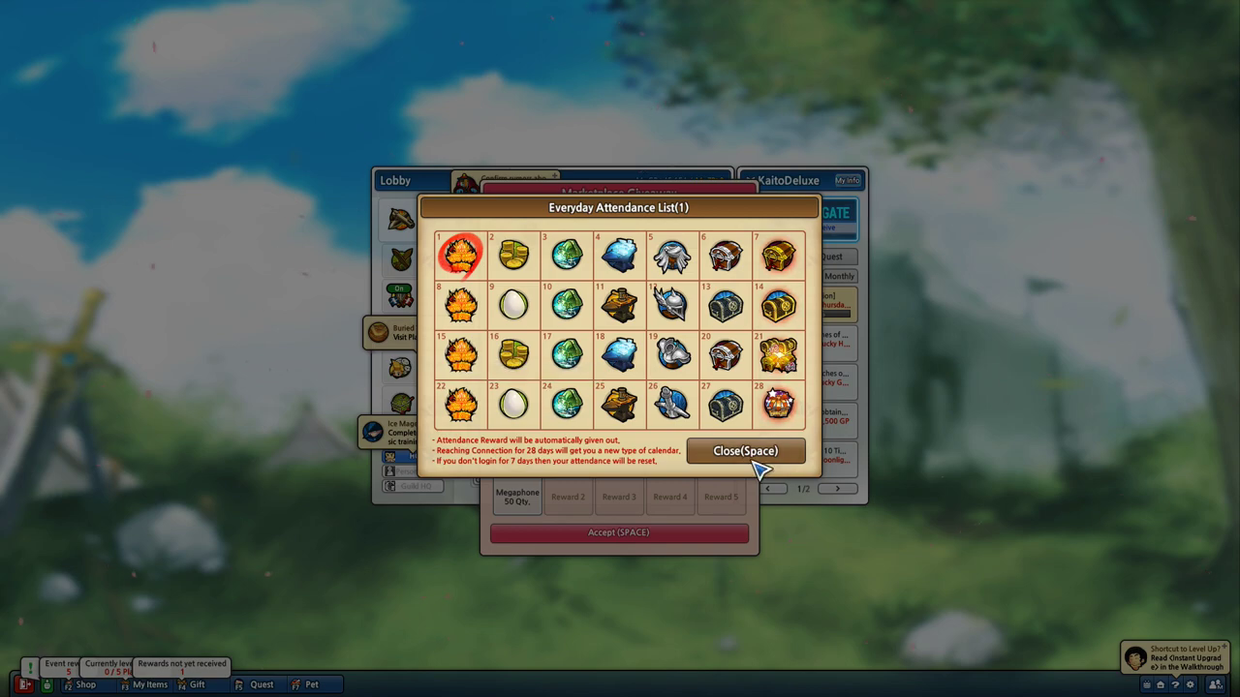
Close the daily attendance list and claim the Marketplace Giveaway reward
click(752, 459)
click(658, 532)
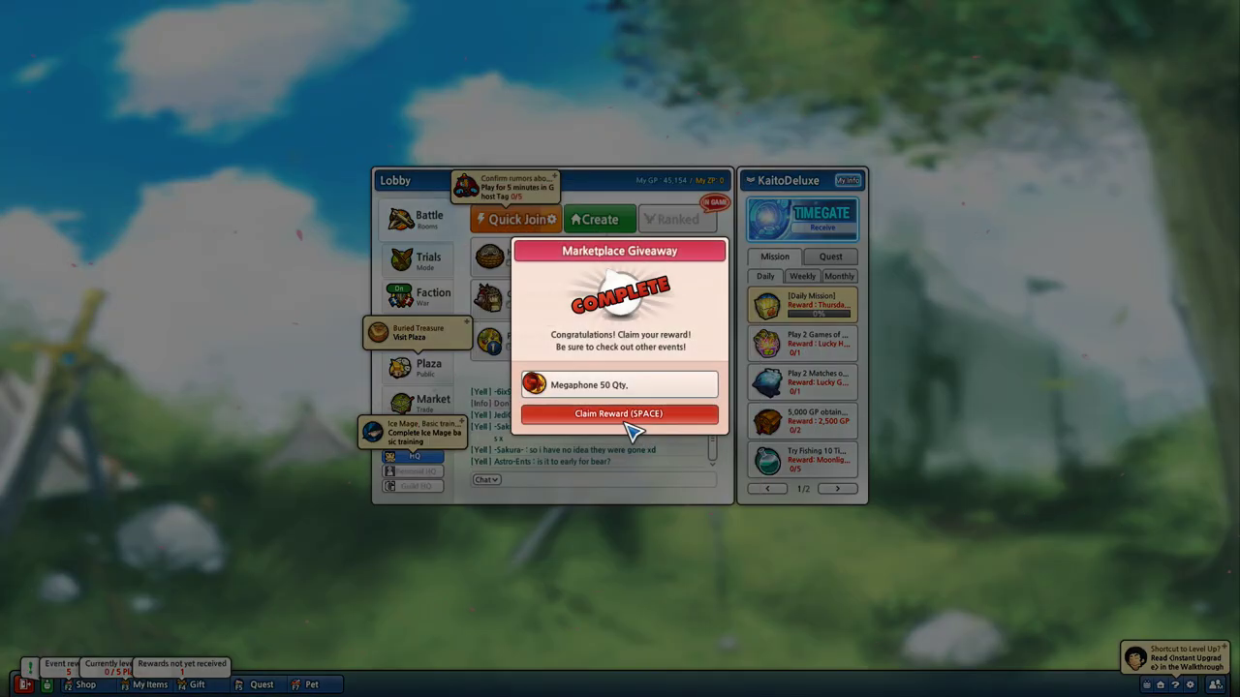
click(631, 426)
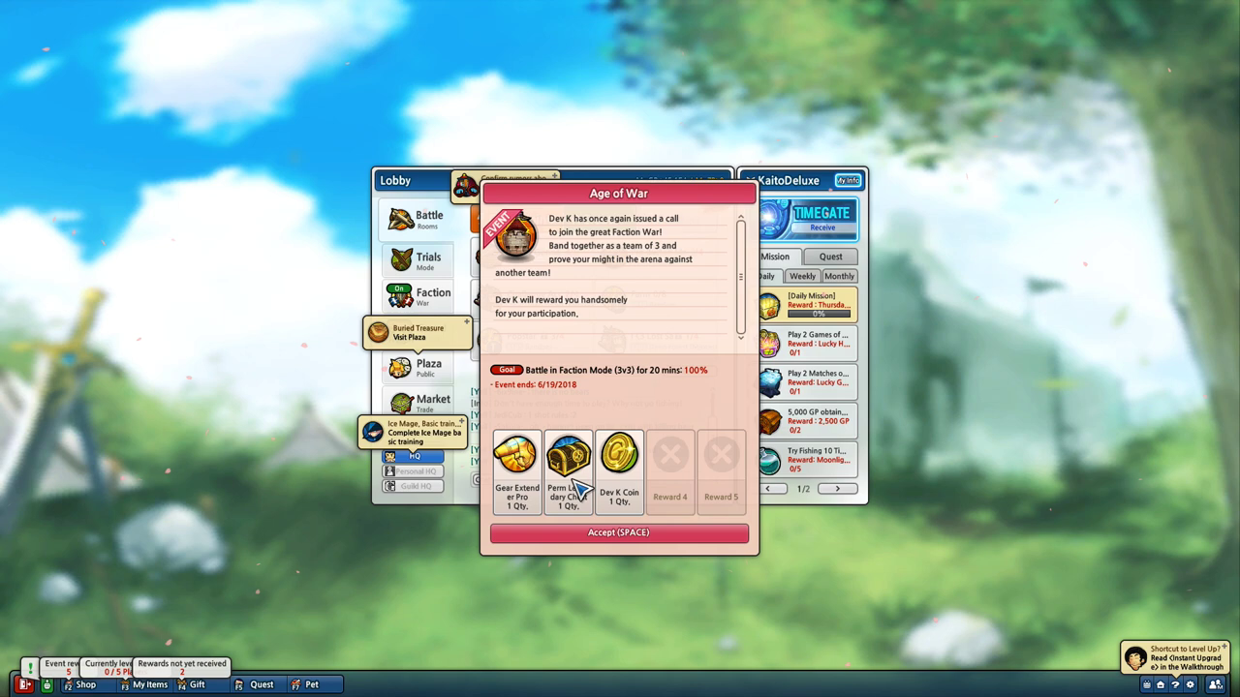
Accept the Age of War, Prison Break, March of the Ents and Fervor of Battle rewards
click(642, 538)
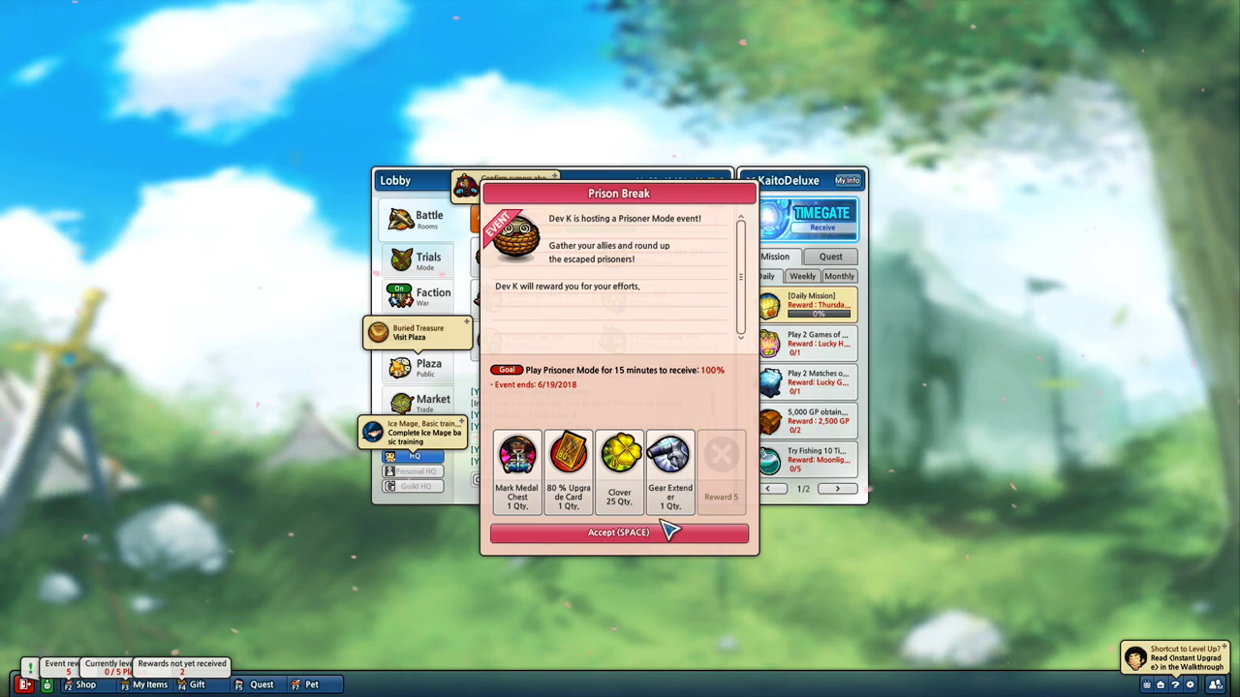
click(668, 530)
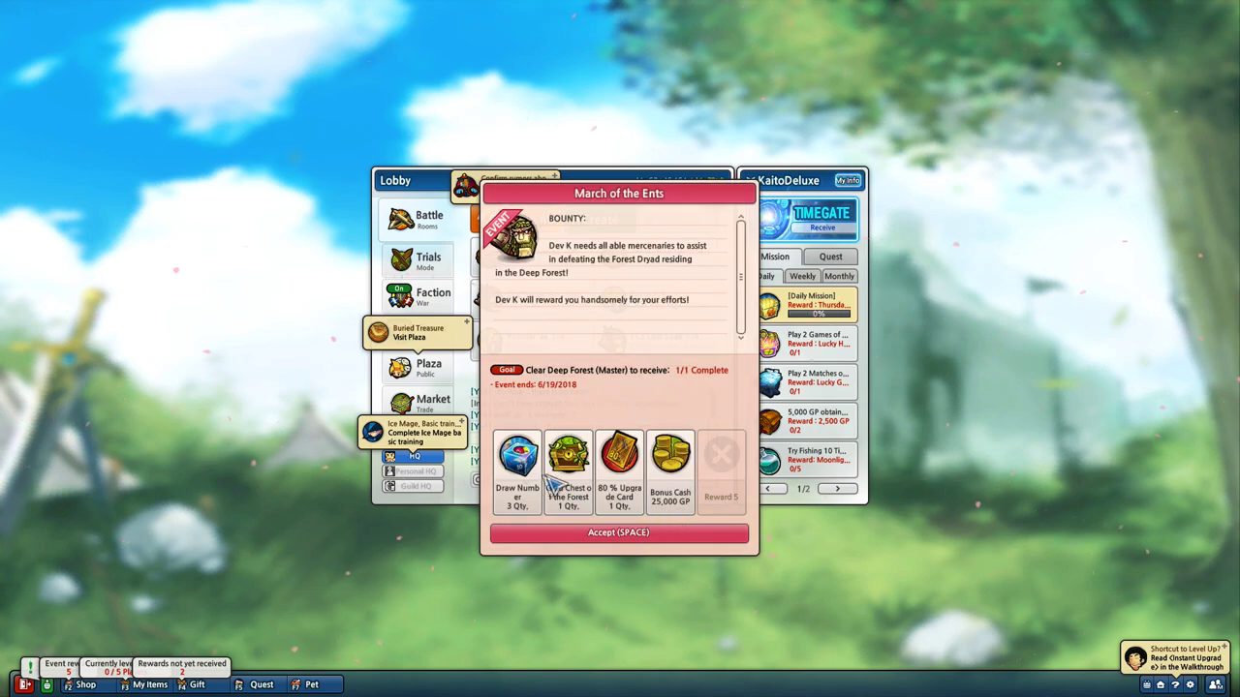
key(space)
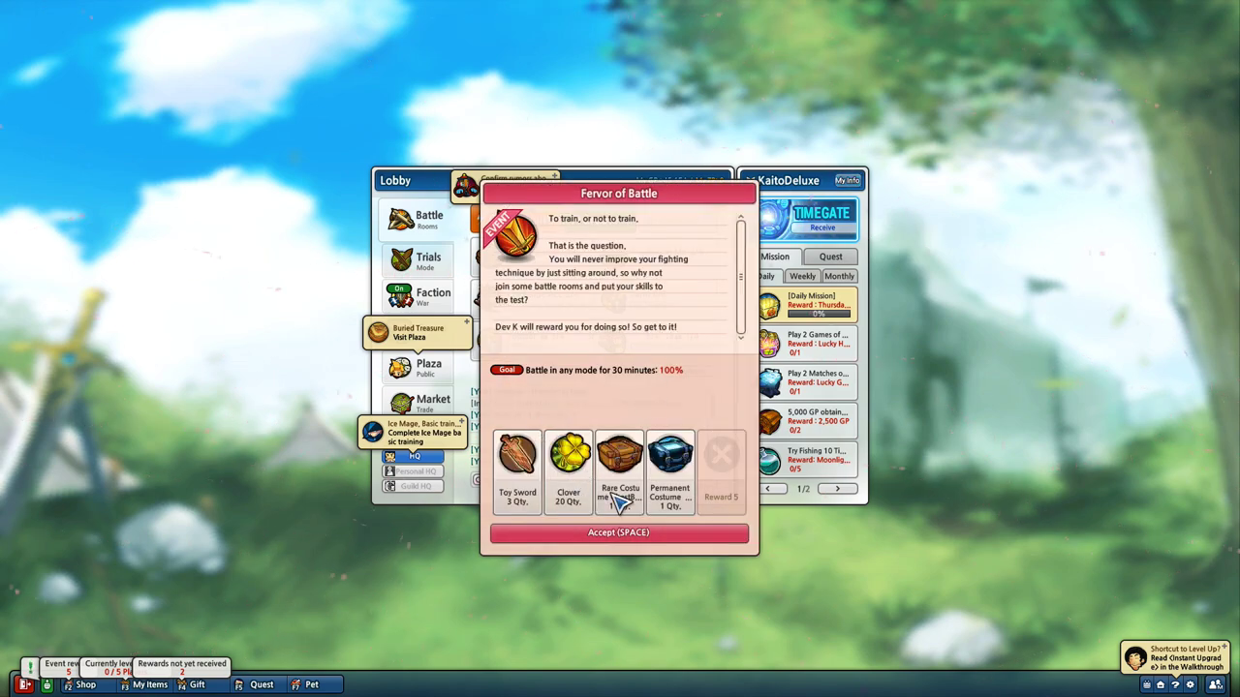
key(space)
key(space)
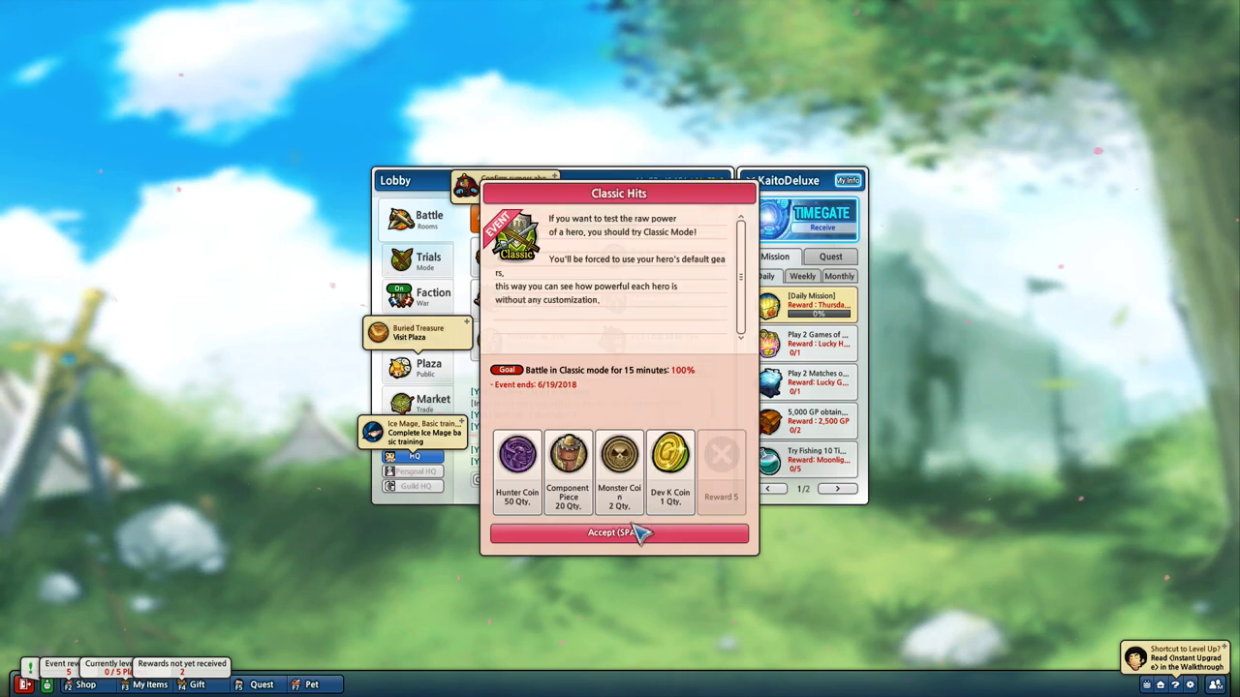
Accept the Classic Hits, Divided in Two, Get into the Ceremony, Test of Patience and remaining giveaway rewards
click(639, 533)
key(space)
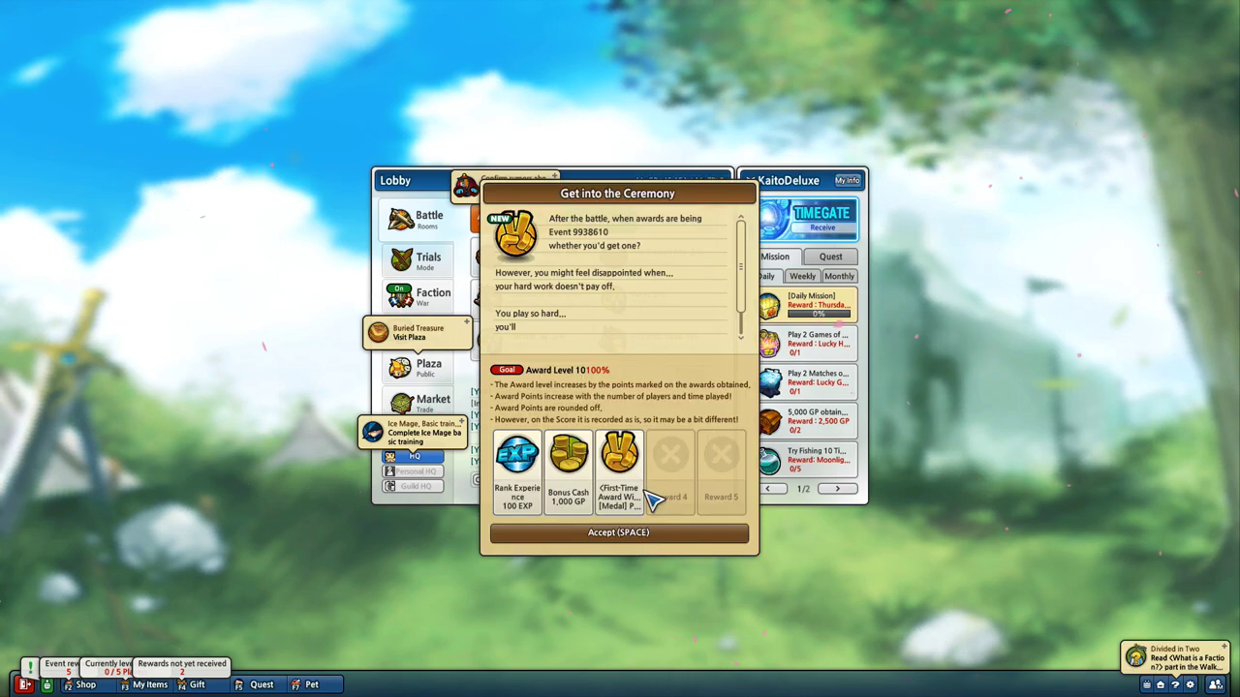
click(643, 533)
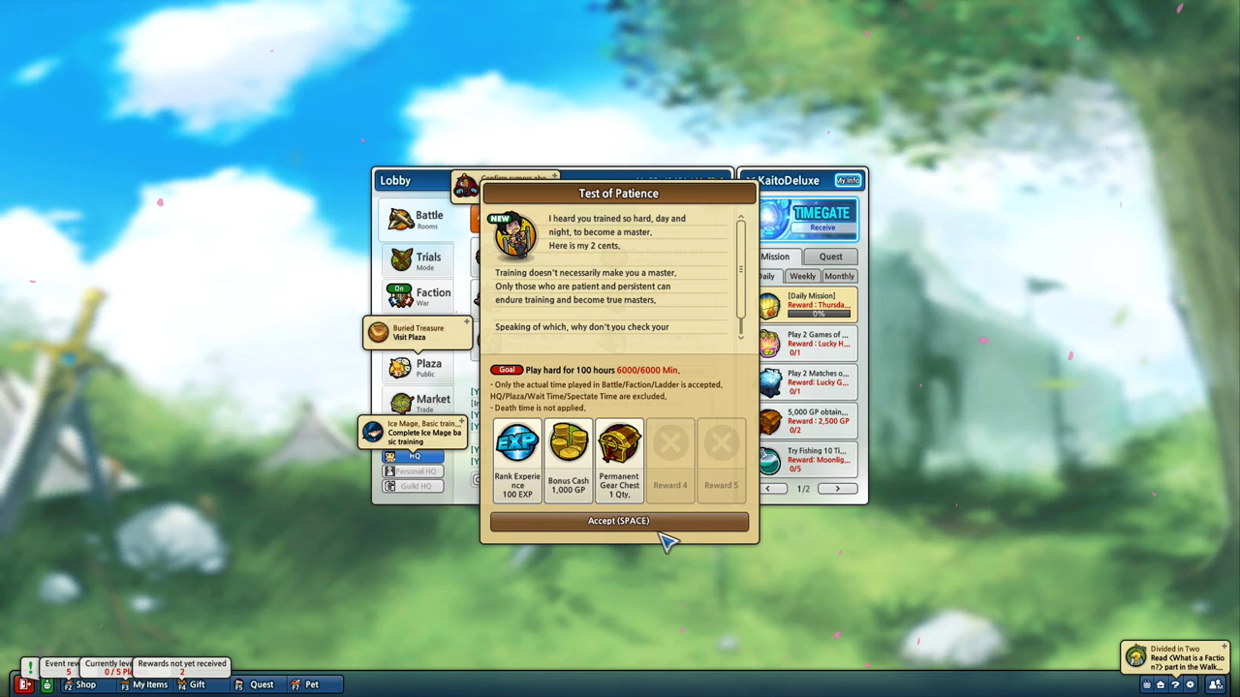
click(661, 531)
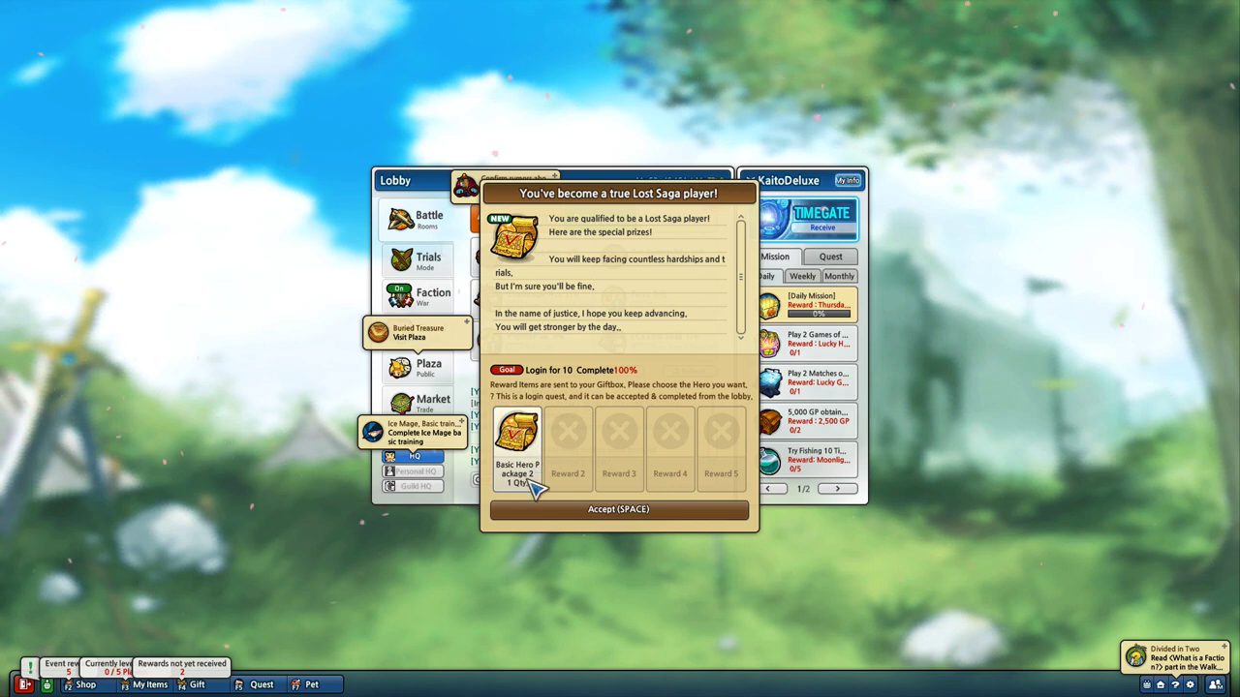
click(603, 521)
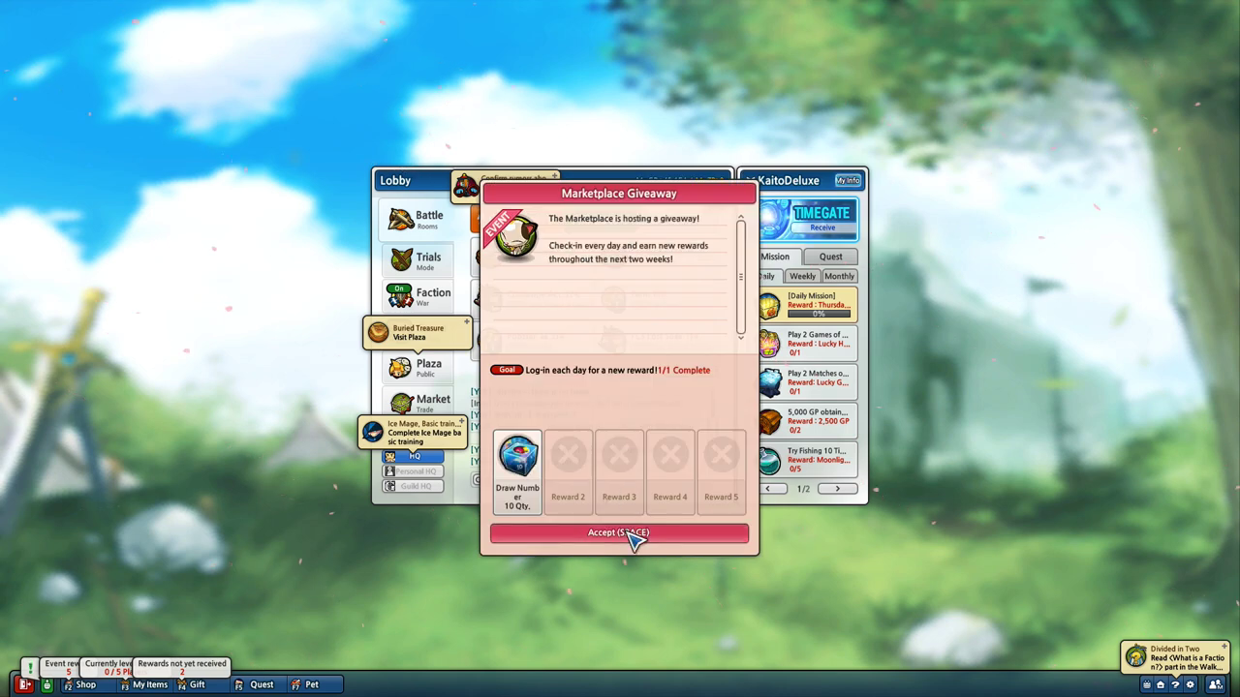
click(631, 535)
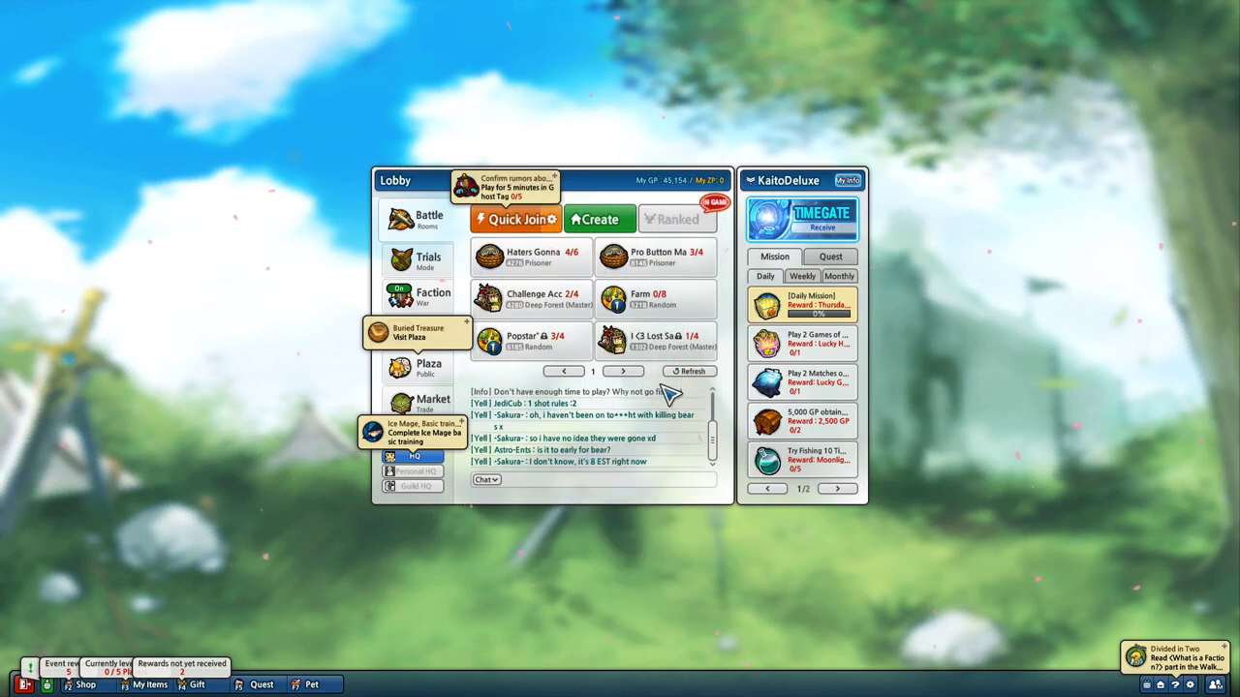
Claim the Timegate Dimensional Shard ×100, then receive the Dimensional Shard, Megaphone ×50 and One Day Grill gifts
click(821, 233)
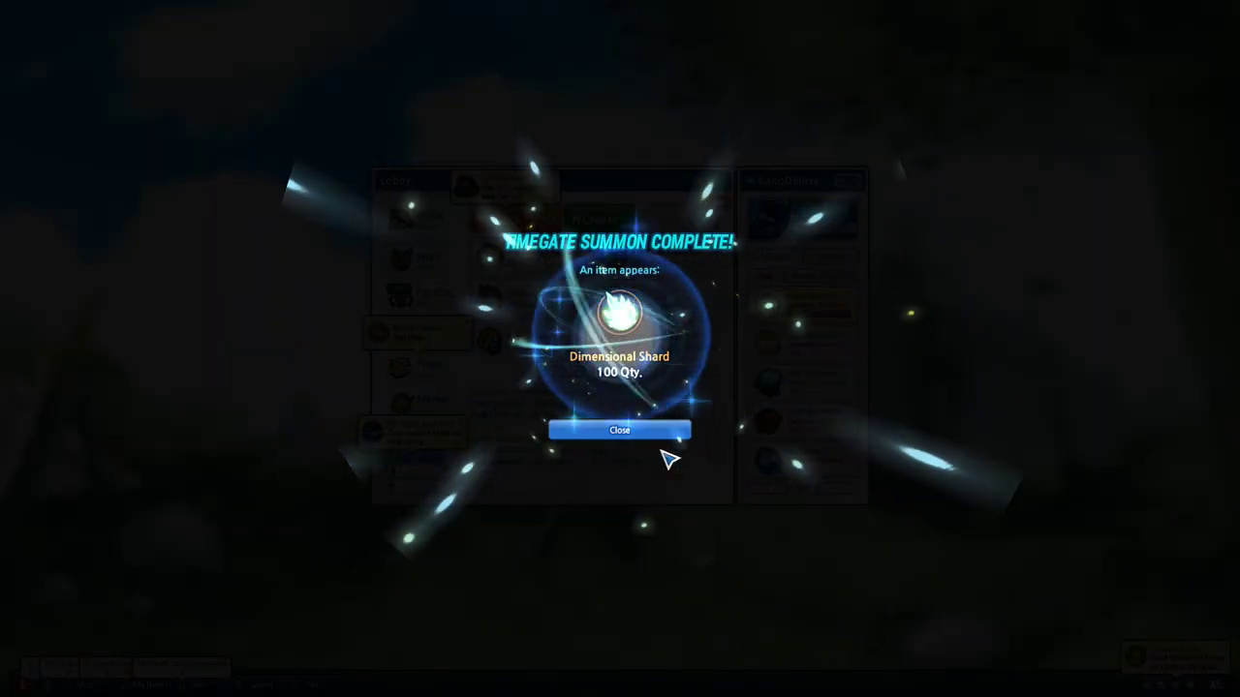
click(602, 431)
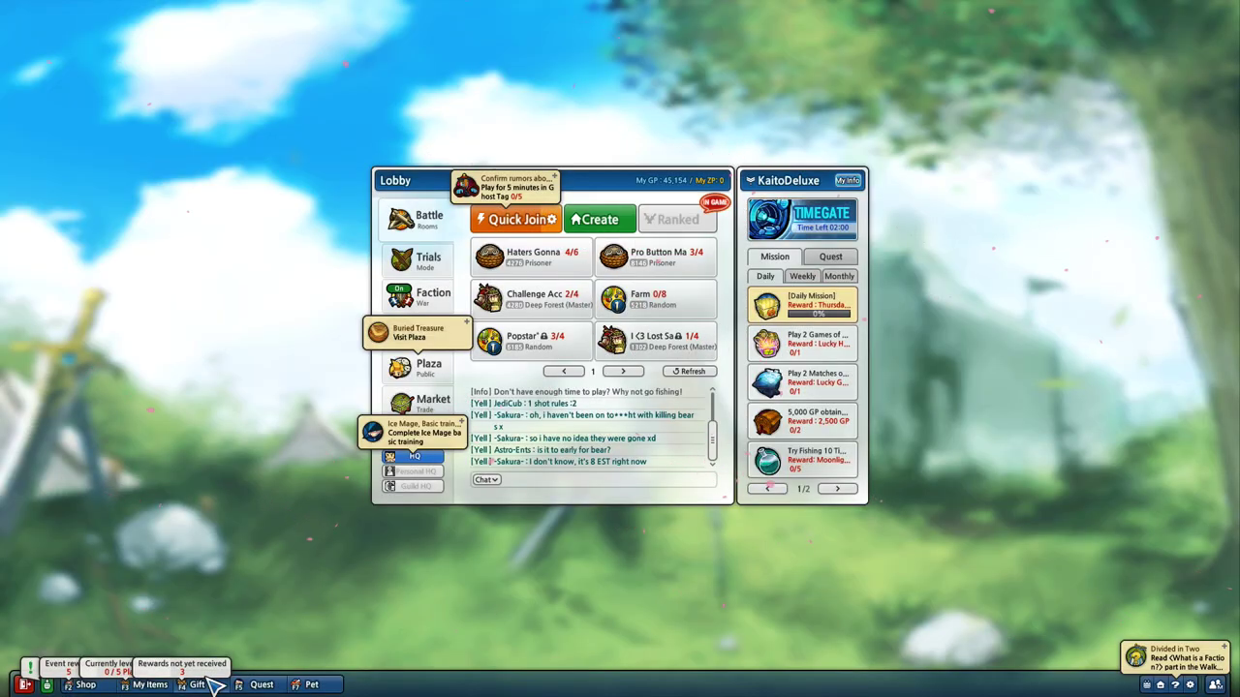
click(206, 680)
click(426, 356)
click(426, 356)
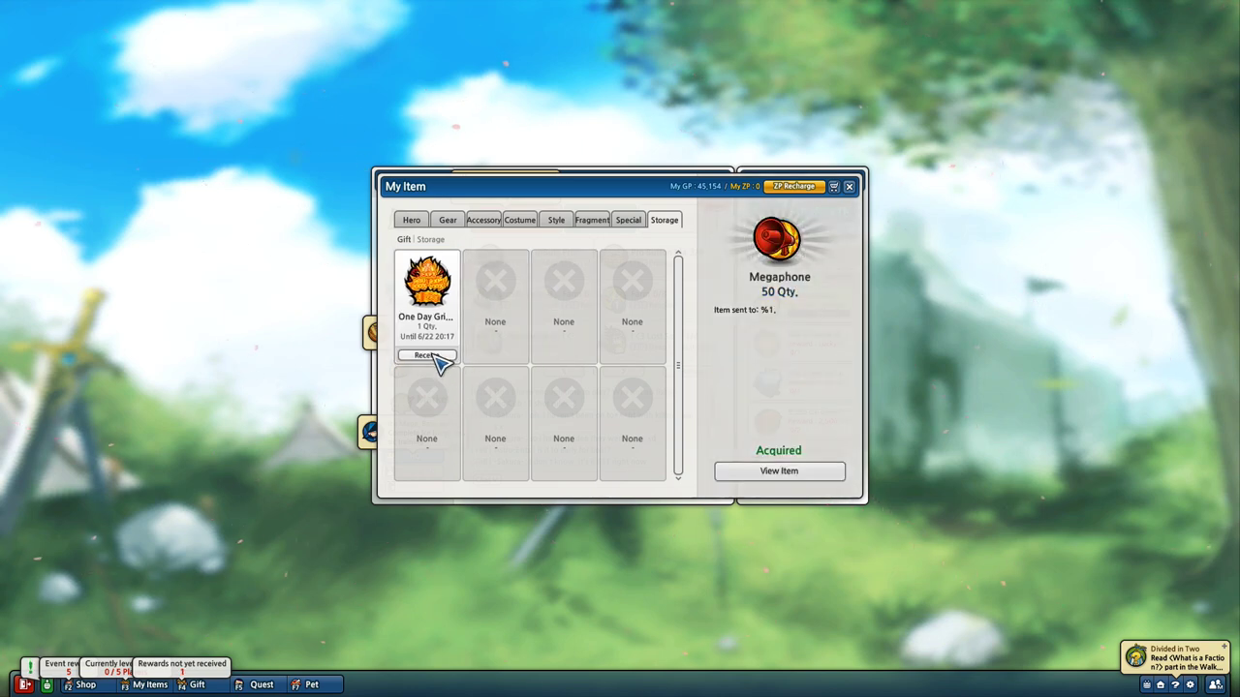
click(426, 355)
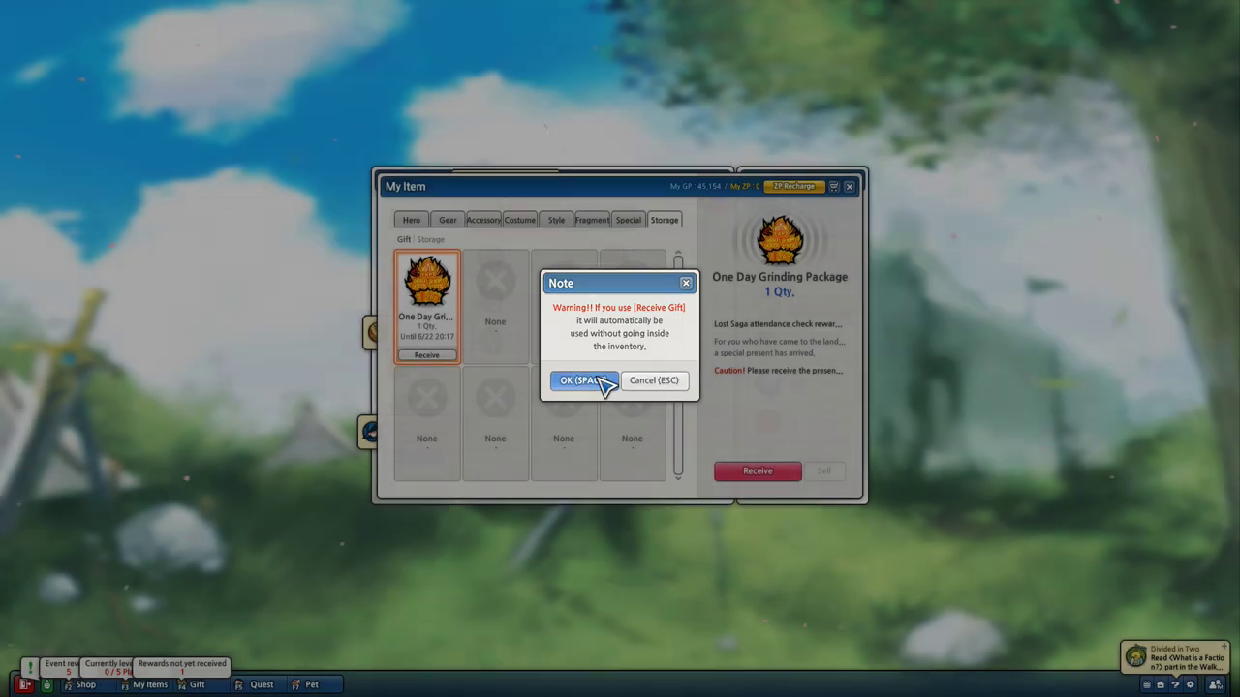
click(603, 385)
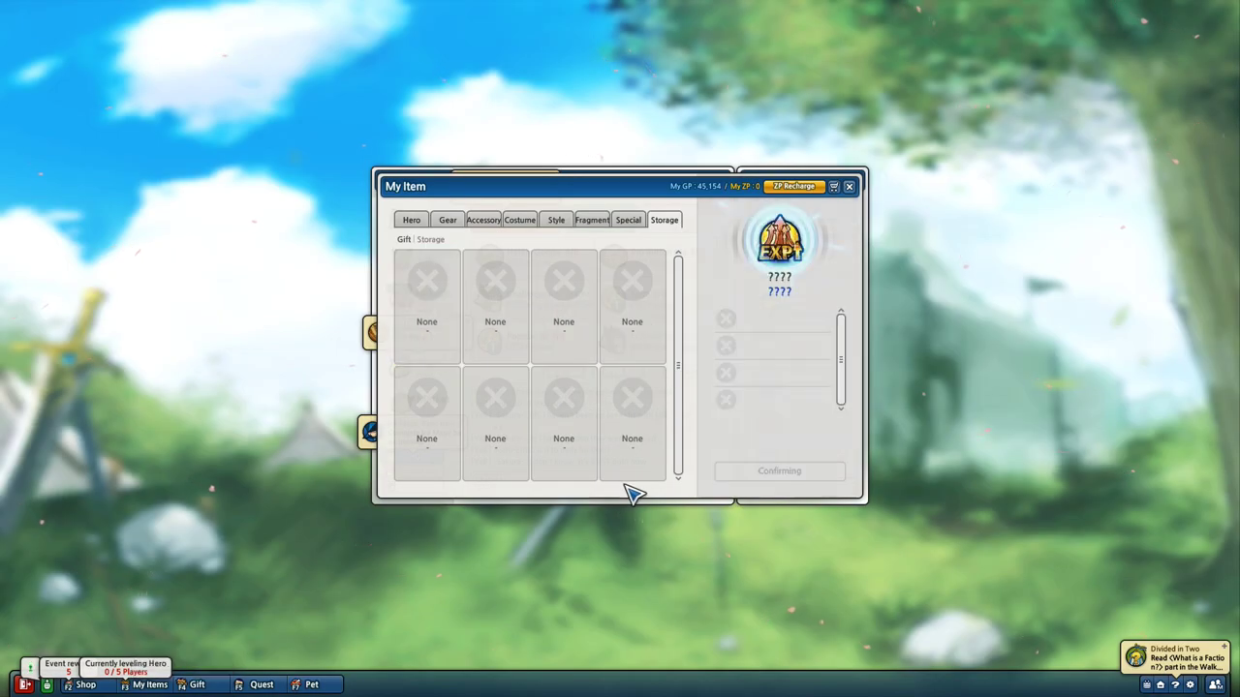